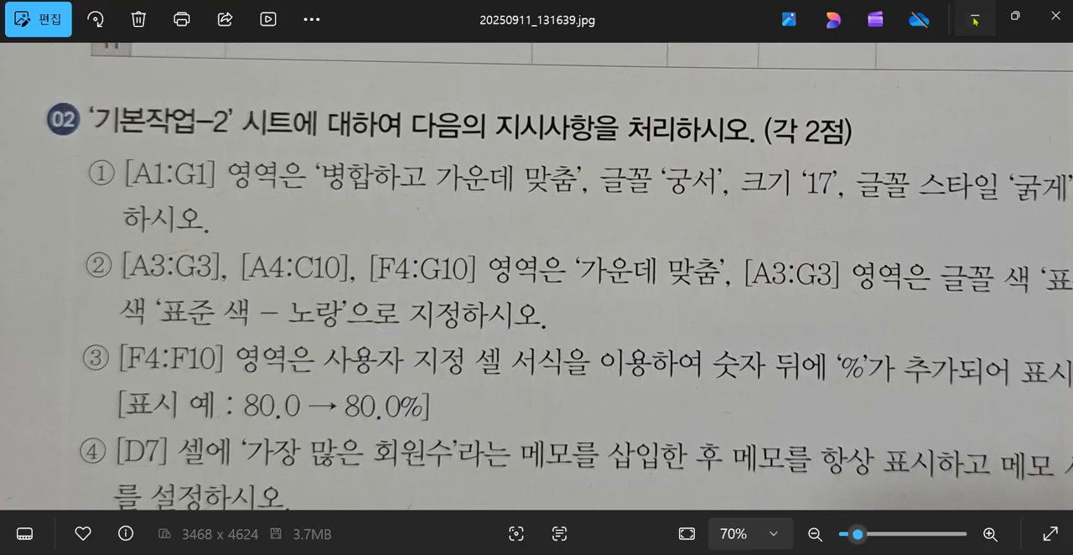
- Merge and center the title across A1:G1 on the 기본작업-2 sheet and set its font to 궁서
{"action": "left_click_drag", "start_coordinate": [94, 366], "coordinate": [602, 368]}
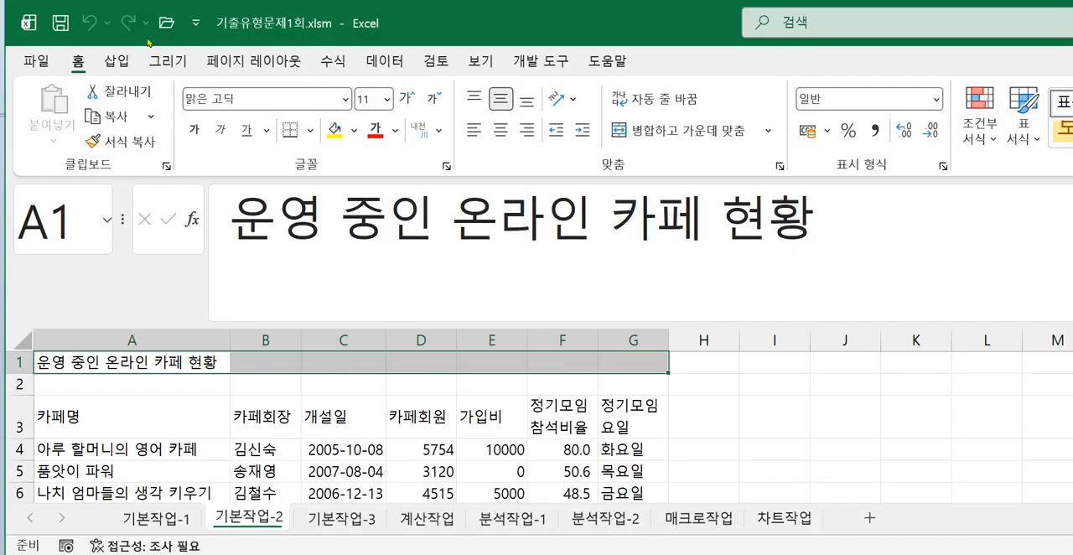
{"action": "left_click", "coordinate": [643, 132]}
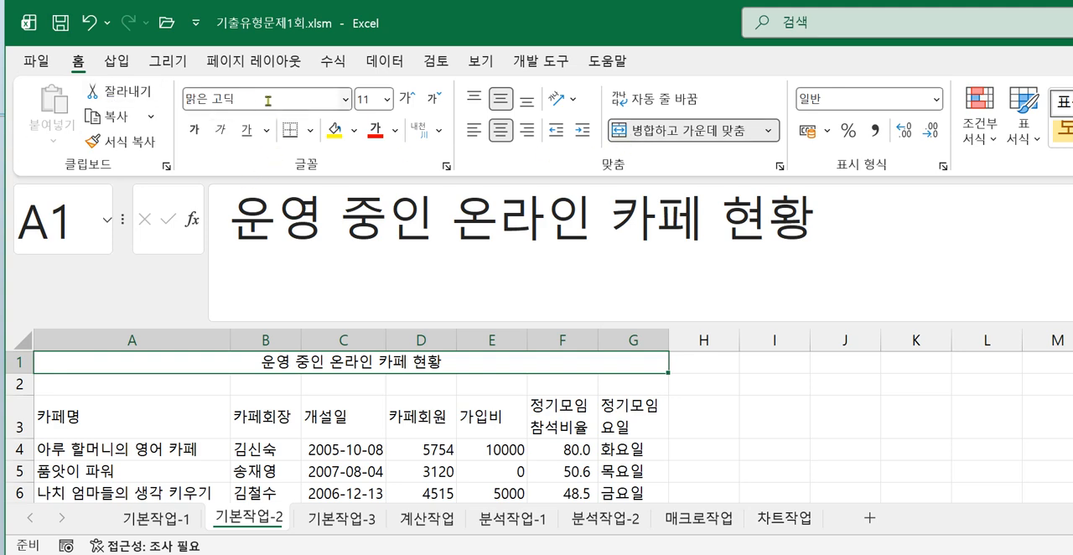
{"action": "left_click", "coordinate": [345, 99]}
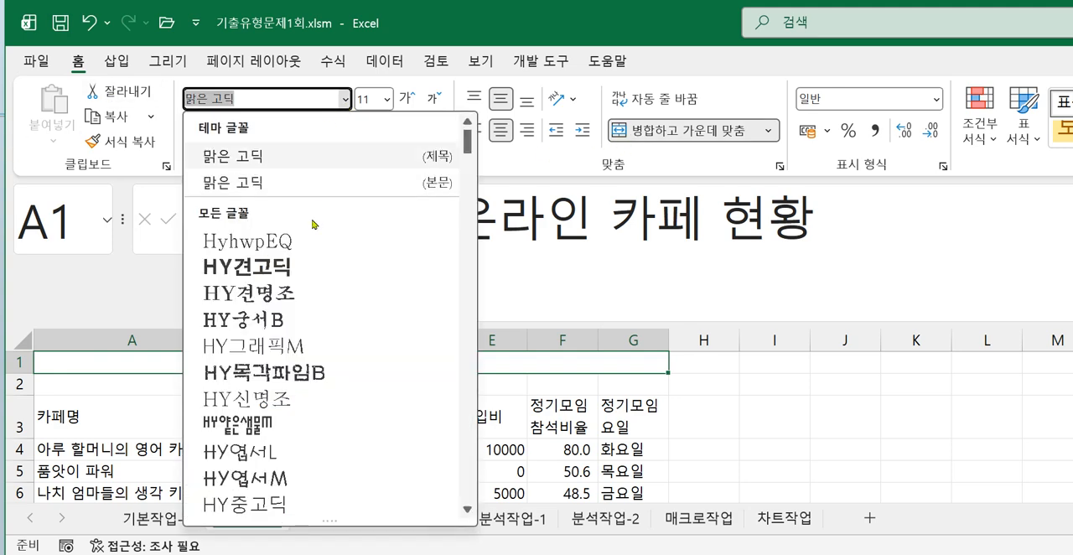
{"action": "scroll", "coordinate": [297, 394], "scroll_direction": "down", "scroll_amount": 5}
{"action": "scroll", "coordinate": [299, 395], "scroll_direction": "down", "scroll_amount": 3}
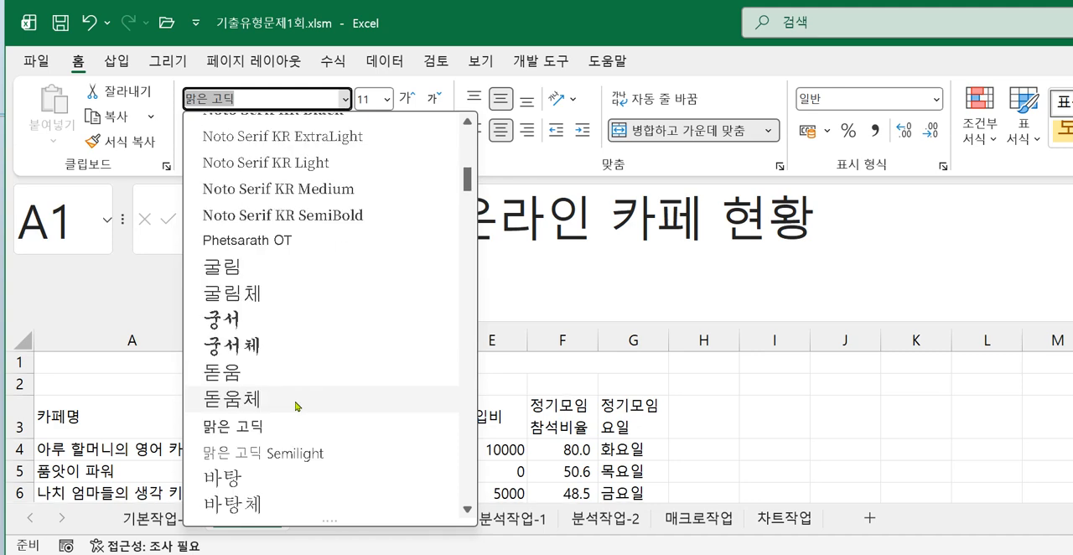
{"action": "left_click", "coordinate": [266, 323]}
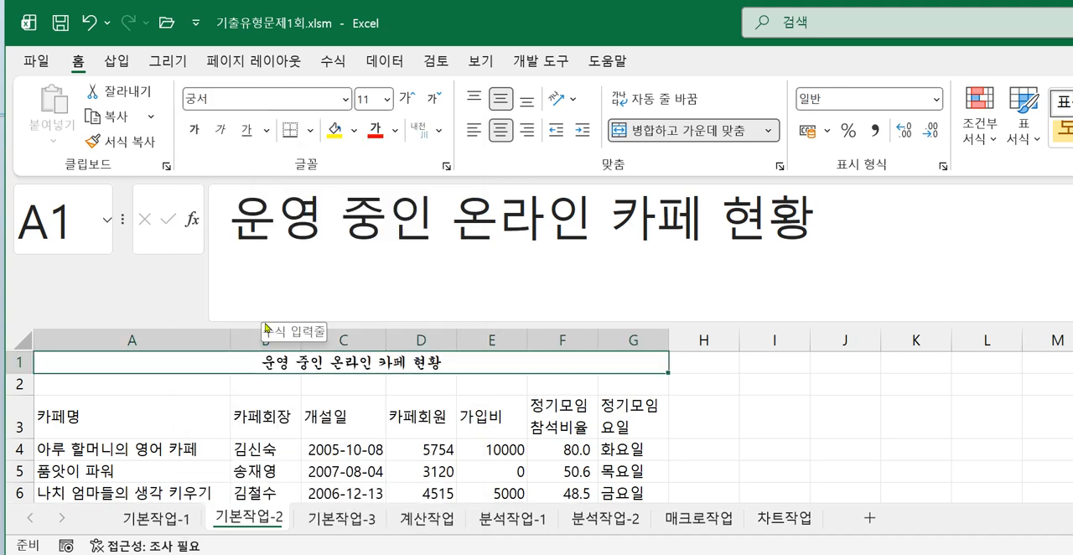
- Set the title in A1:G1 to size 17 with bold and underline
{"action": "left_click", "coordinate": [371, 100]}
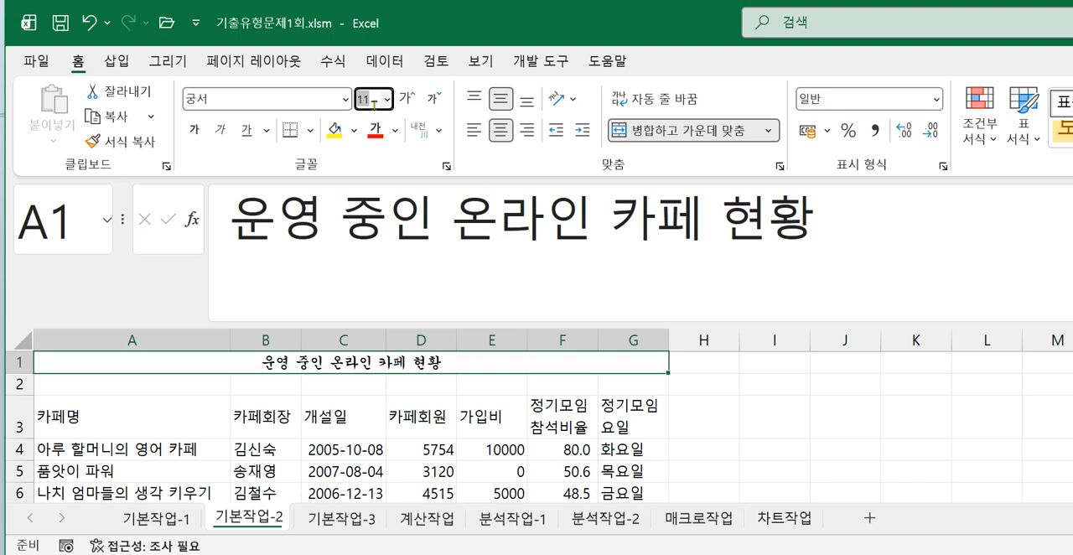
{"action": "type", "text": "17"}
{"action": "key", "text": "Return"}
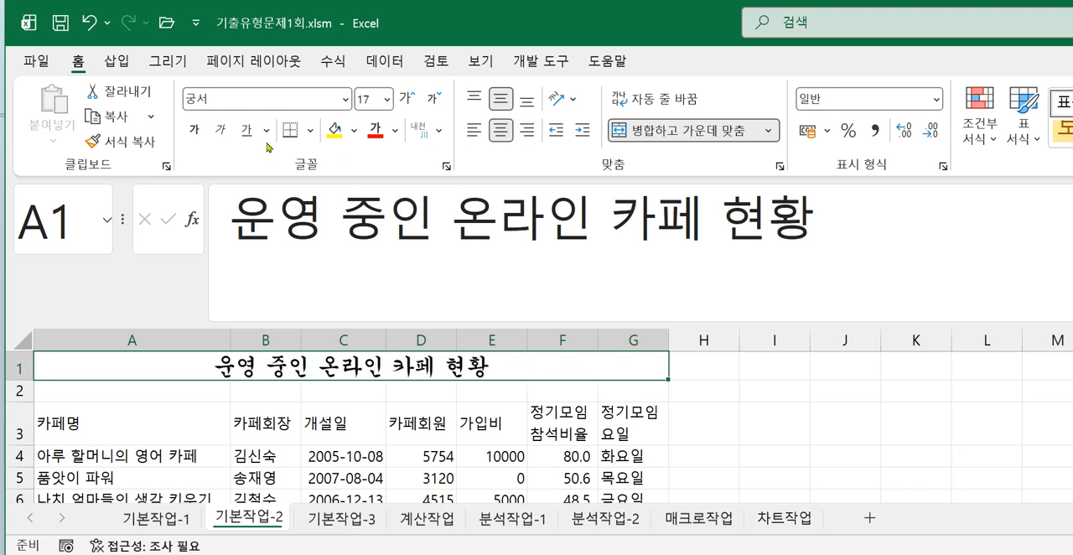
{"action": "left_click", "coordinate": [195, 130]}
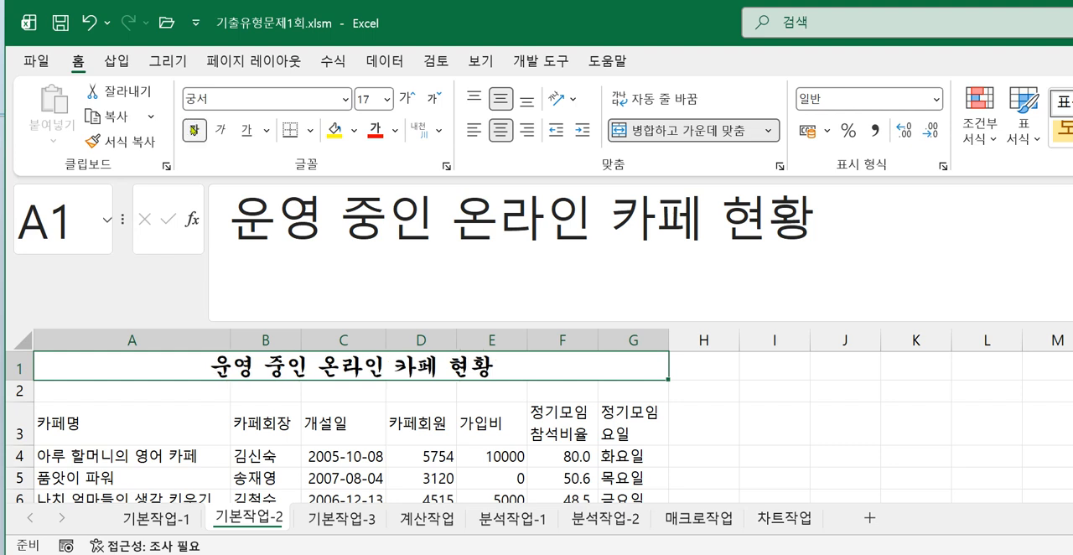
{"action": "left_click", "coordinate": [248, 140]}
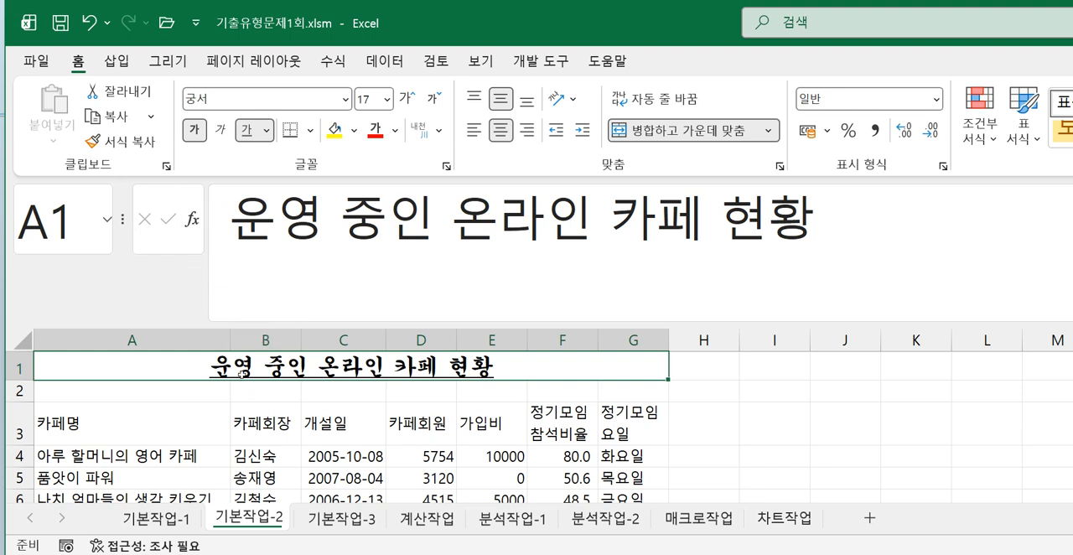
- Center the contents of A3:G3, A4:C10 and F4:G10 horizontally
{"action": "left_click_drag", "start_coordinate": [113, 424], "coordinate": [649, 423]}
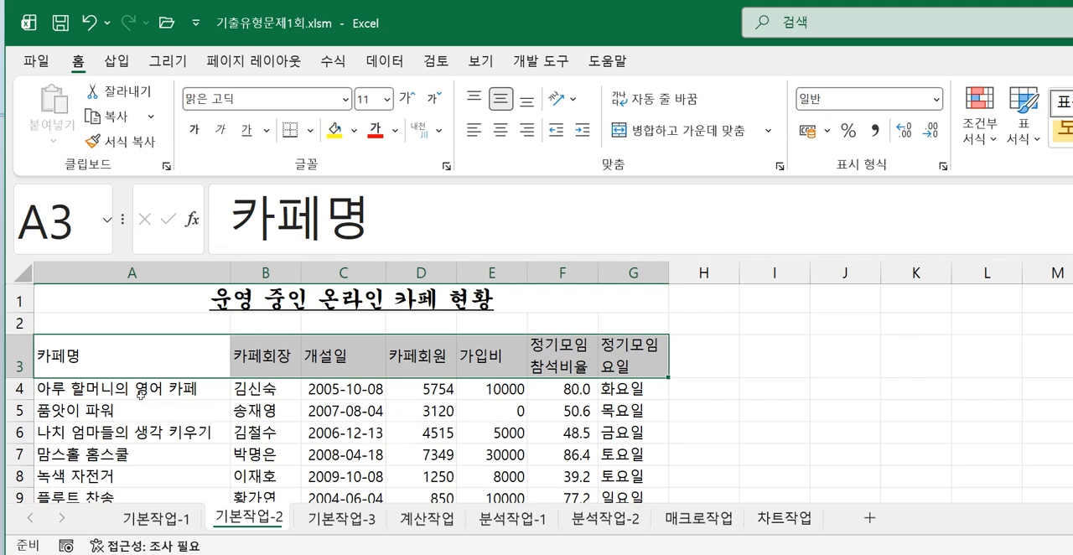
{"action": "left_click_drag", "start_coordinate": [171, 395], "coordinate": [319, 467], "text": "ctrl"}
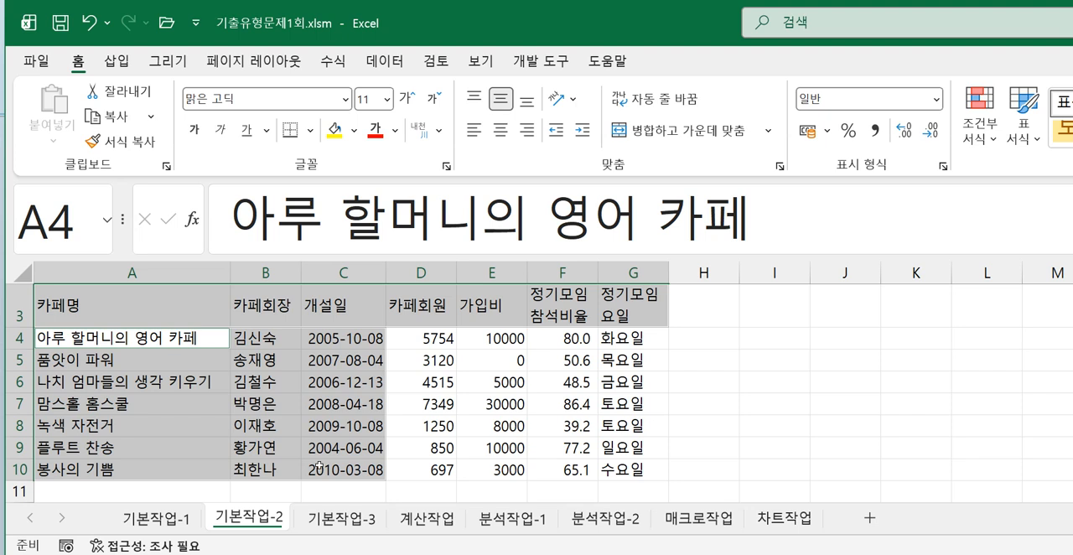
{"action": "left_click_drag", "start_coordinate": [560, 336], "coordinate": [616, 460], "text": "ctrl"}
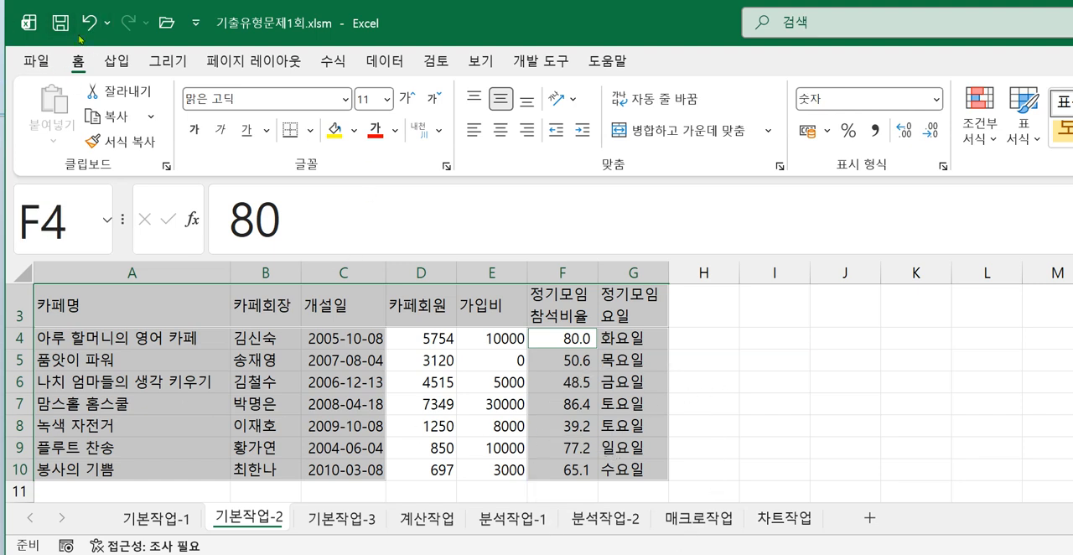
{"action": "left_click", "coordinate": [502, 130]}
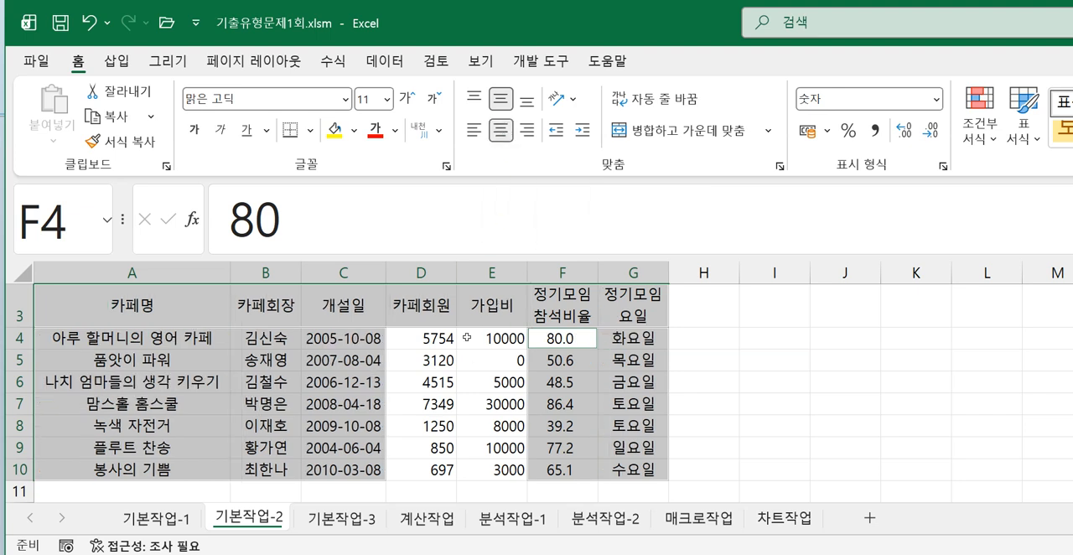
{"action": "left_click", "coordinate": [495, 399]}
- Give the header row A3:G3 the standard yellow fill and the standard purple font color, following the exercise image
{"action": "left_click", "coordinate": [130, 308]}
{"action": "left_click_drag", "start_coordinate": [130, 308], "coordinate": [612, 315]}
{"action": "key", "text": "alt+Tab"}
{"action": "left_click_drag", "start_coordinate": [787, 359], "coordinate": [503, 366]}
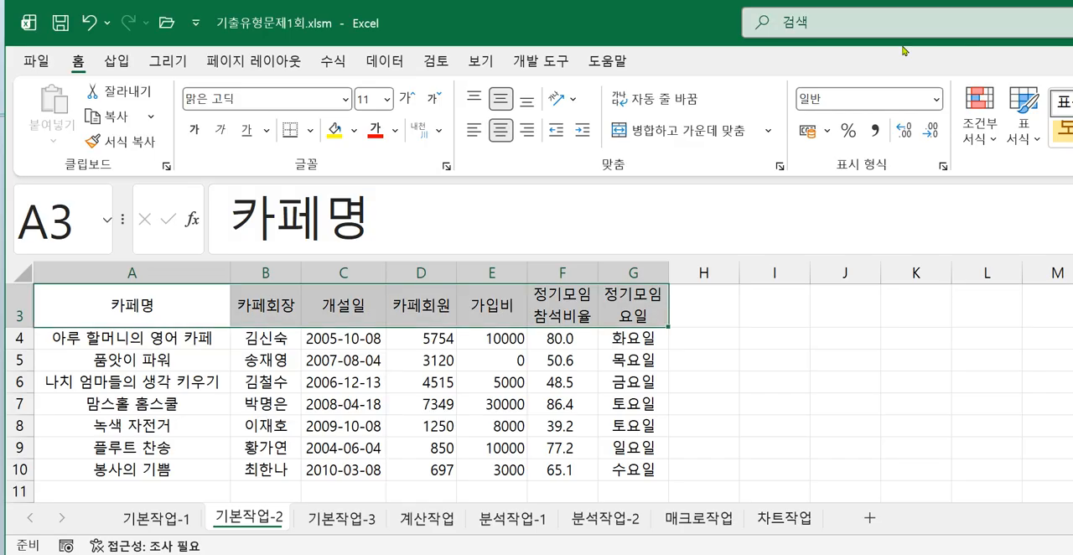
{"action": "left_click", "coordinate": [977, 24]}
{"action": "left_click", "coordinate": [354, 132]}
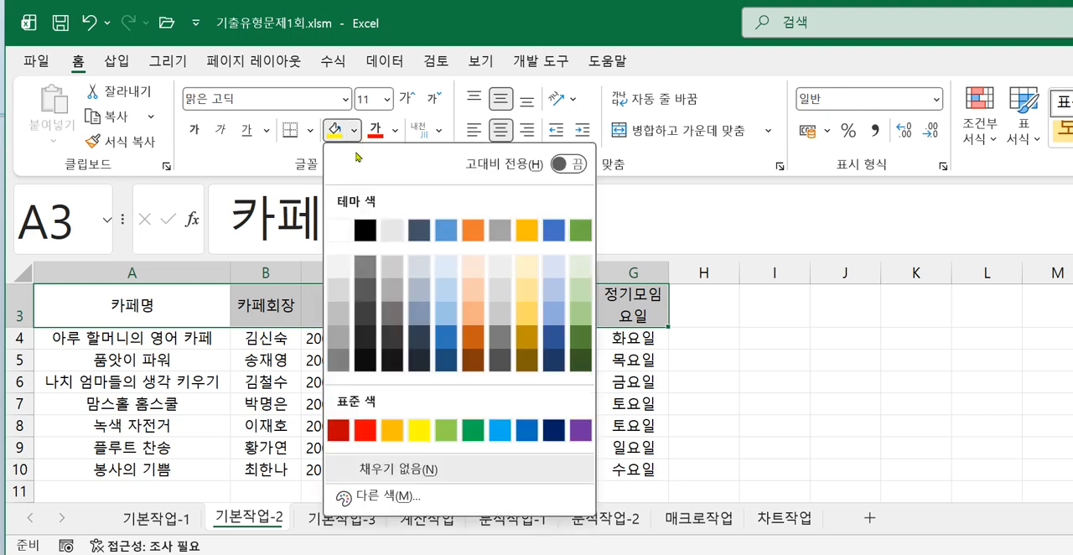
{"action": "left_click", "coordinate": [418, 430]}
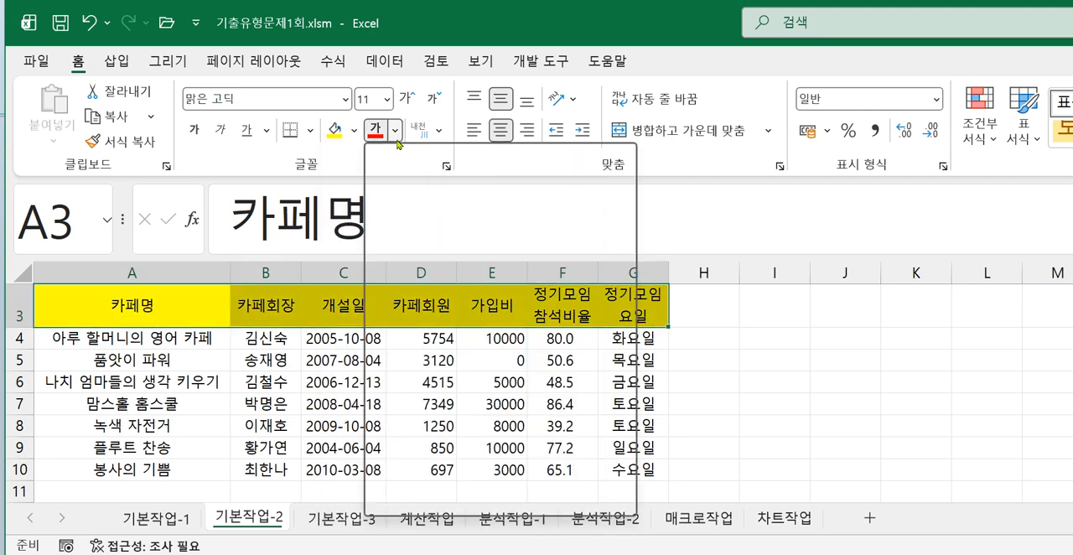
{"action": "left_click", "coordinate": [394, 130]}
{"action": "left_click", "coordinate": [621, 460]}
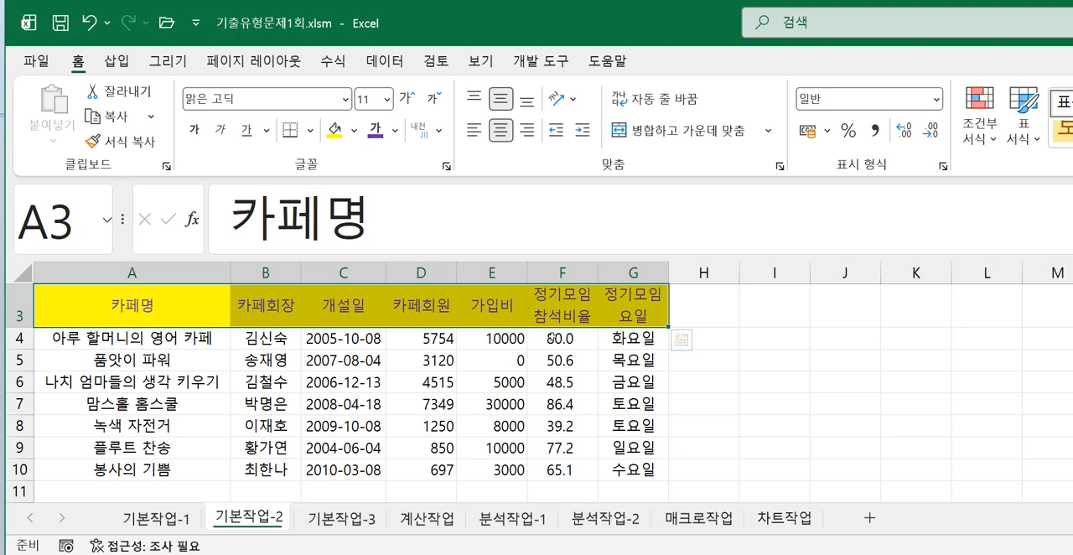
- Apply the custom number format 0.0"%" to F4:F10, following the third instruction in the exercise image
{"action": "left_click_drag", "start_coordinate": [551, 338], "coordinate": [562, 469]}
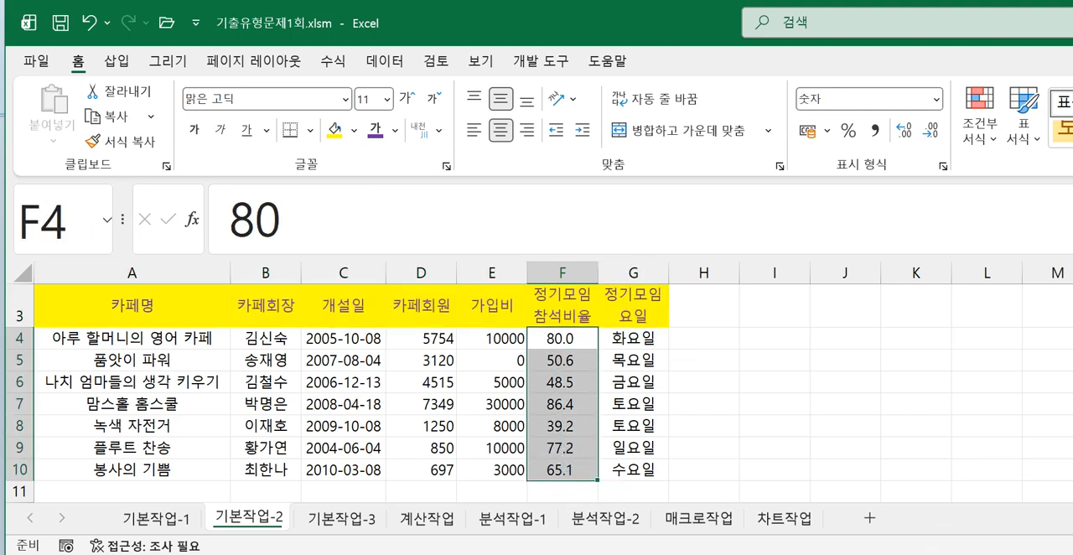
{"action": "left_click", "coordinate": [925, 553]}
{"action": "left_click_drag", "start_coordinate": [327, 399], "coordinate": [566, 398]}
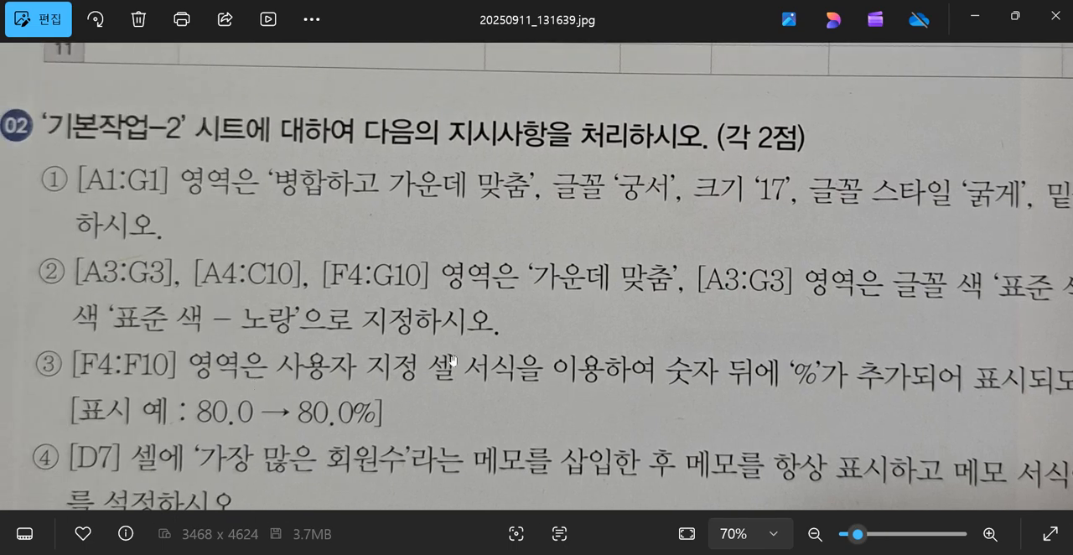
{"action": "left_click_drag", "start_coordinate": [874, 402], "coordinate": [924, 334]}
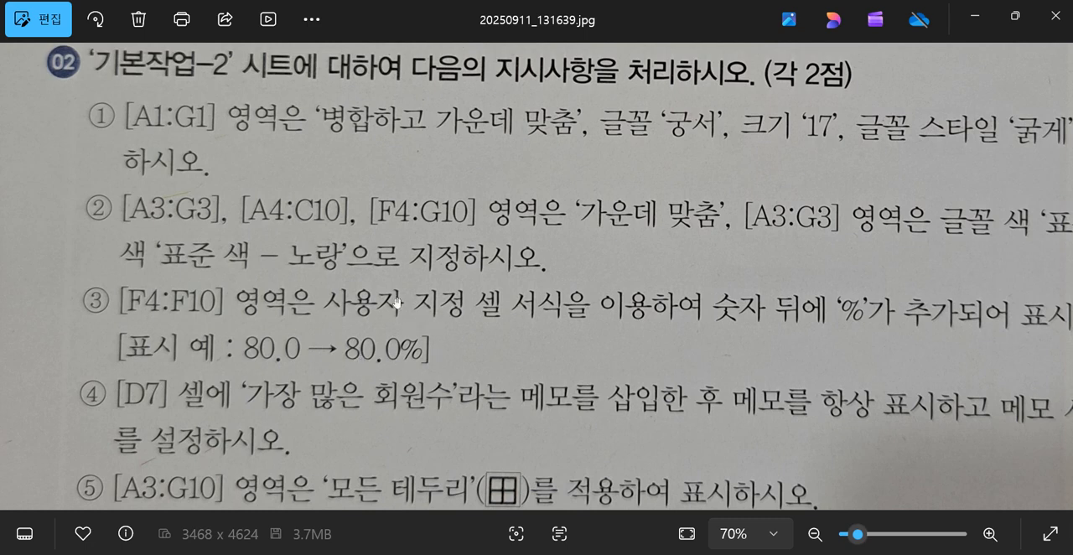
{"action": "left_click", "coordinate": [975, 17]}
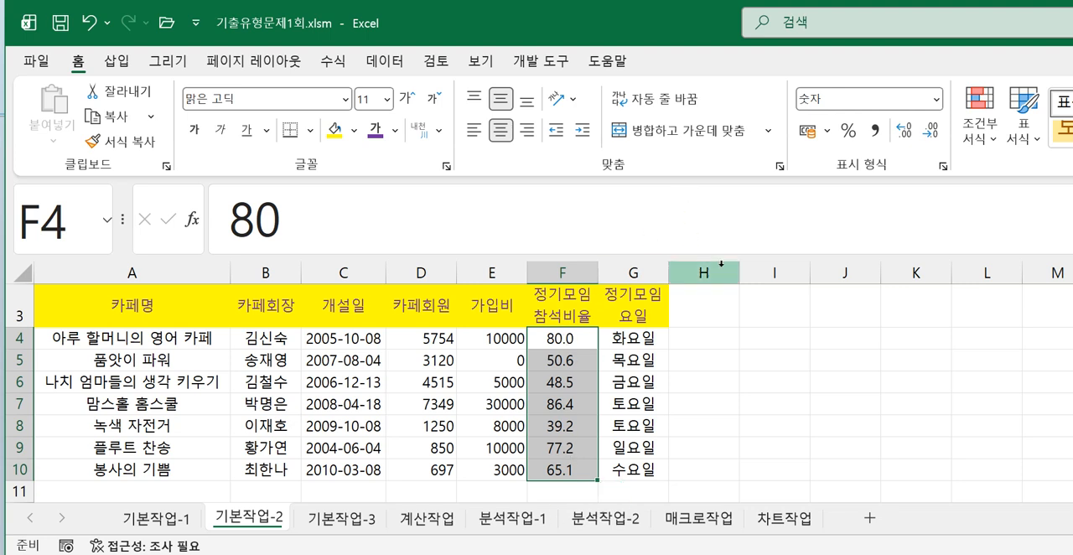
{"action": "right_click", "coordinate": [577, 385]}
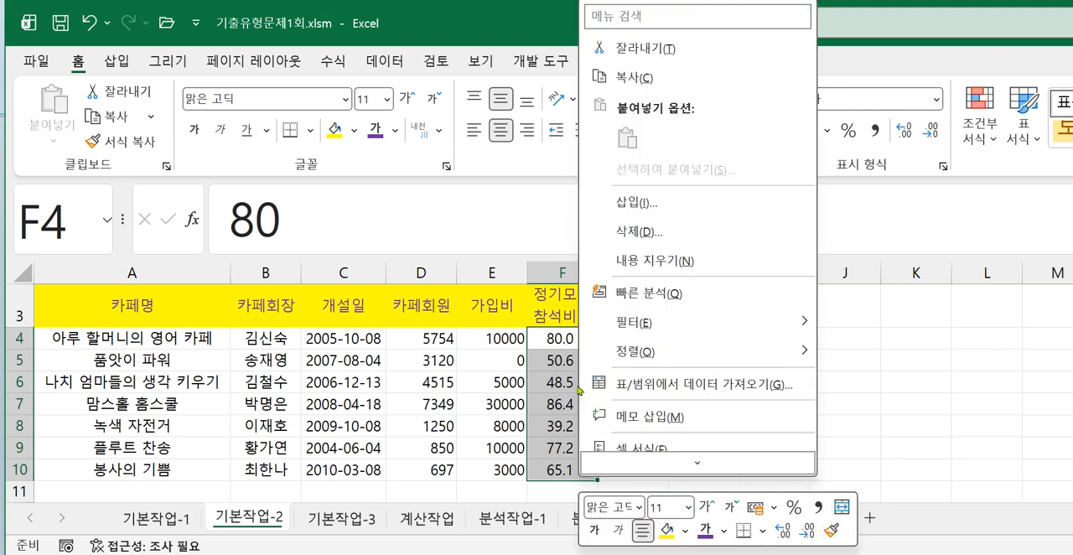
{"action": "left_click", "coordinate": [637, 448]}
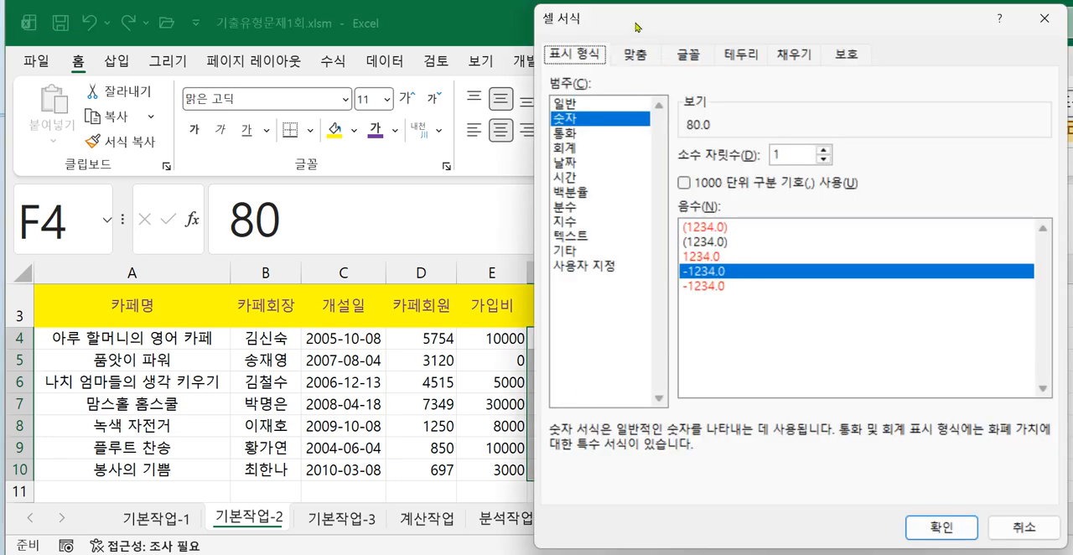
{"action": "left_click_drag", "start_coordinate": [644, 32], "coordinate": [479, 15]}
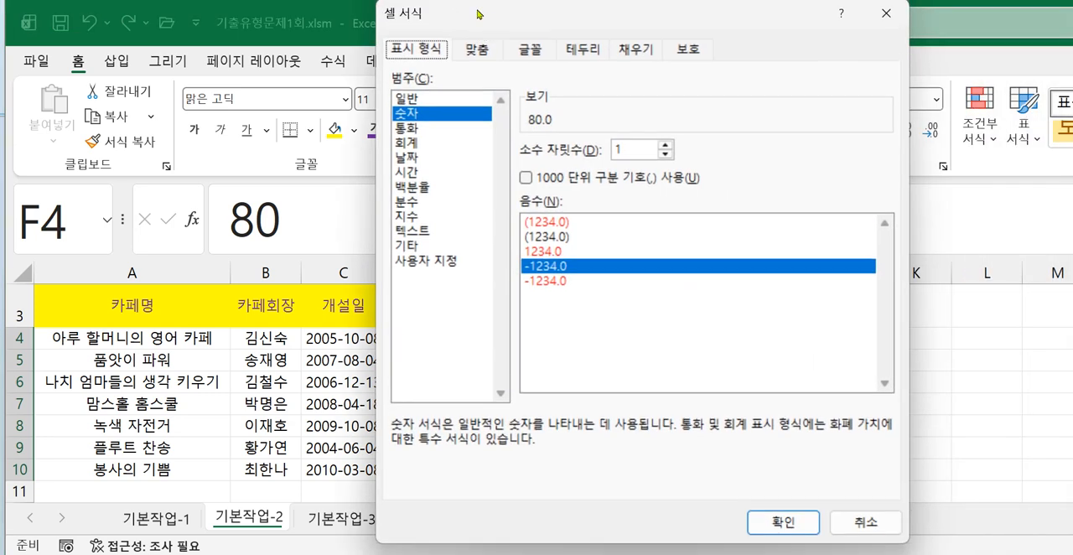
{"action": "left_click", "coordinate": [435, 261]}
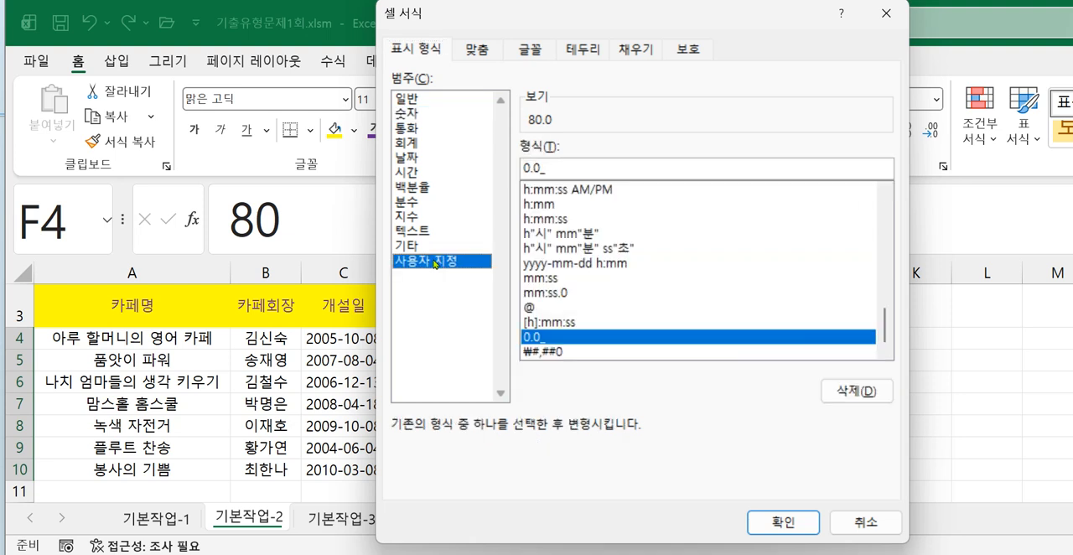
{"action": "left_click", "coordinate": [558, 166]}
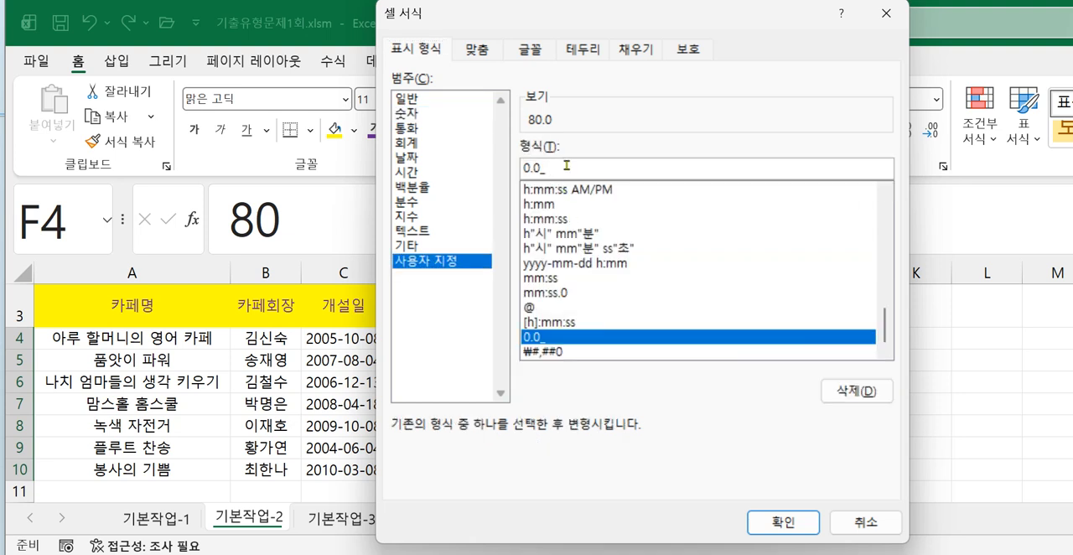
{"action": "key", "text": "BackSpace"}
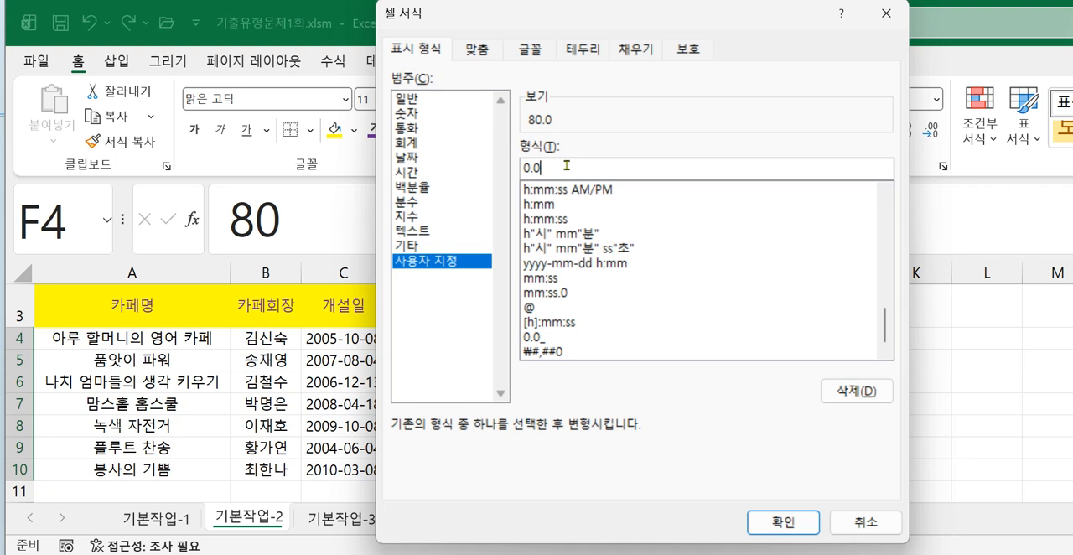
{"action": "type", "text": "%"}
{"action": "type", "text": "\""}
{"action": "left_click", "coordinate": [541, 169]}
{"action": "type", "text": "\""}
{"action": "left_click", "coordinate": [773, 527]}
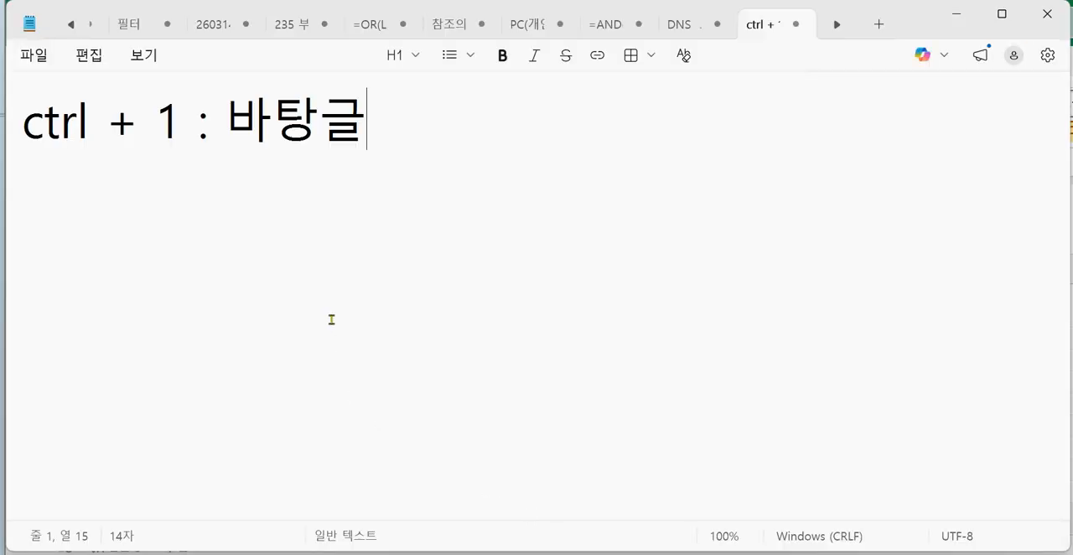
- In Notepad, correct the first note line to read "ctrl + 1 : 셀 서식"
{"action": "key", "text": "BackSpace"}
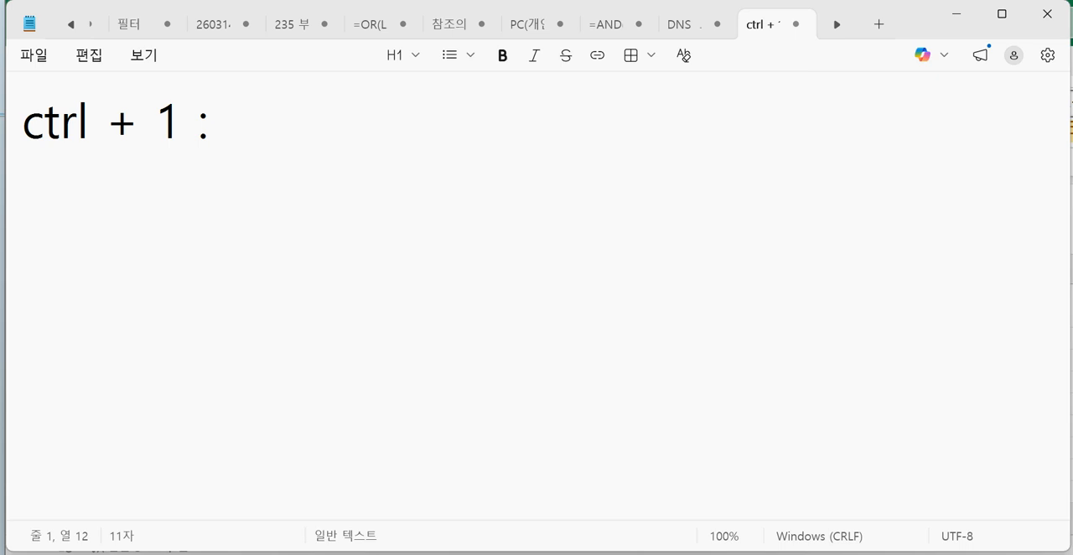
{"action": "type", "text": "tp"}
{"action": "key", "text": "BackSpace"}
{"action": "key", "text": "BackSpace"}
{"action": "key", "text": "BackSpace"}
{"action": "type", "text": "셀 서식"}
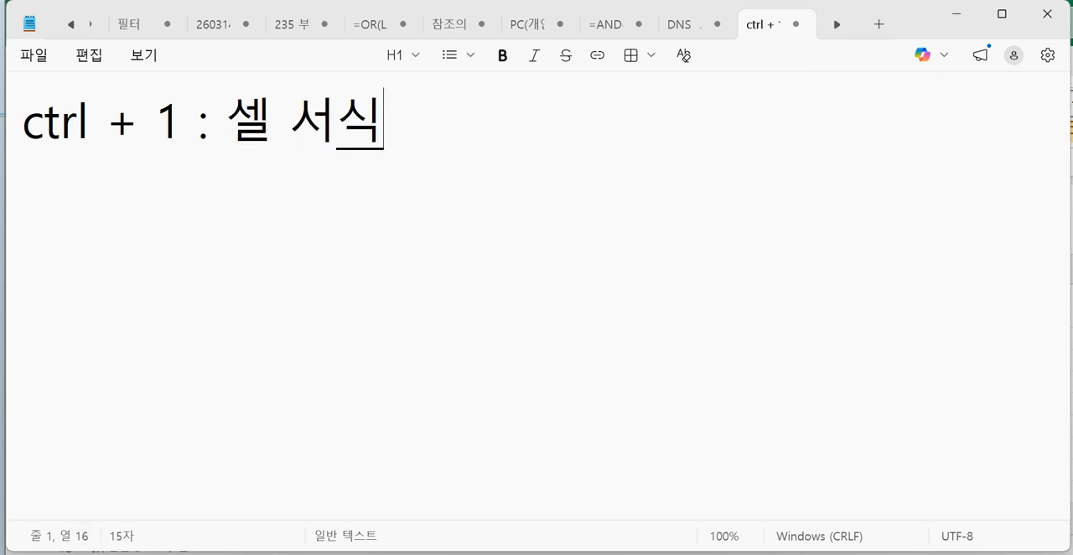
- Add the format code 0.0"%" as a second line of the Notepad note, and return to the Excel workbook
{"action": "key", "text": "Return"}
{"action": "type", "text": "0.0"}
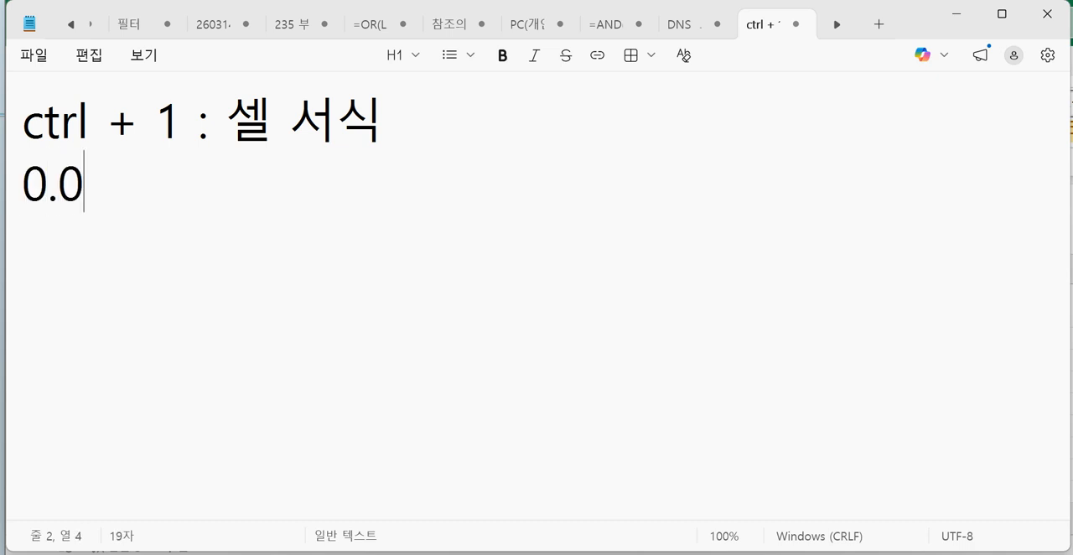
{"action": "type", "text": "\"%\""}
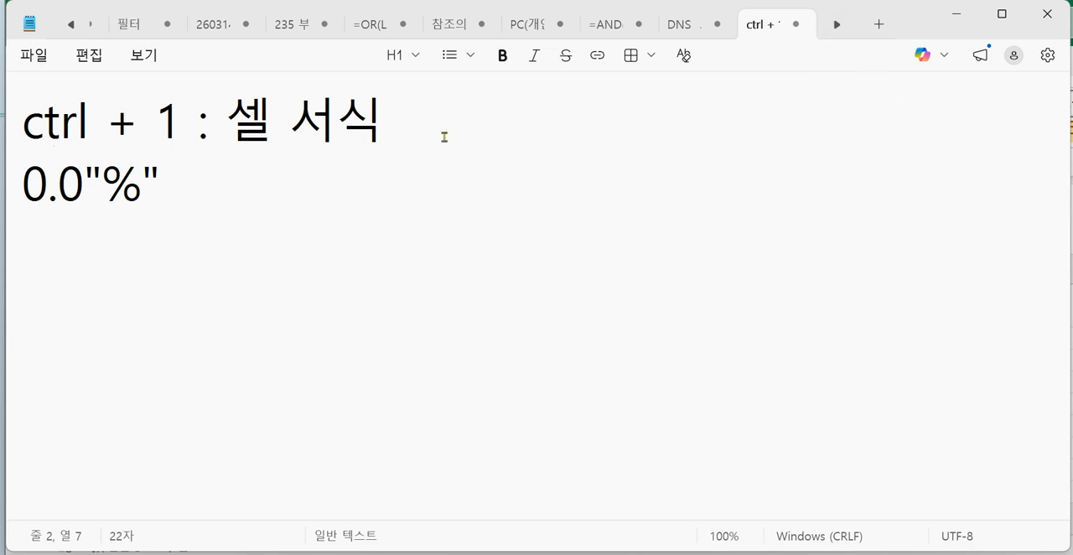
{"action": "left_click_drag", "start_coordinate": [906, 9], "coordinate": [1010, 330]}
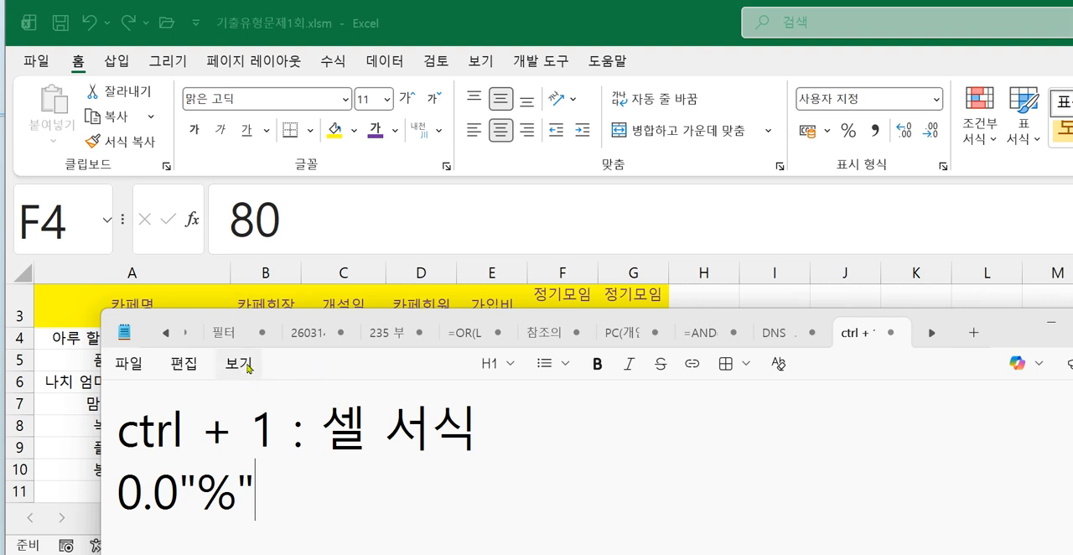
{"action": "left_click", "coordinate": [411, 29]}
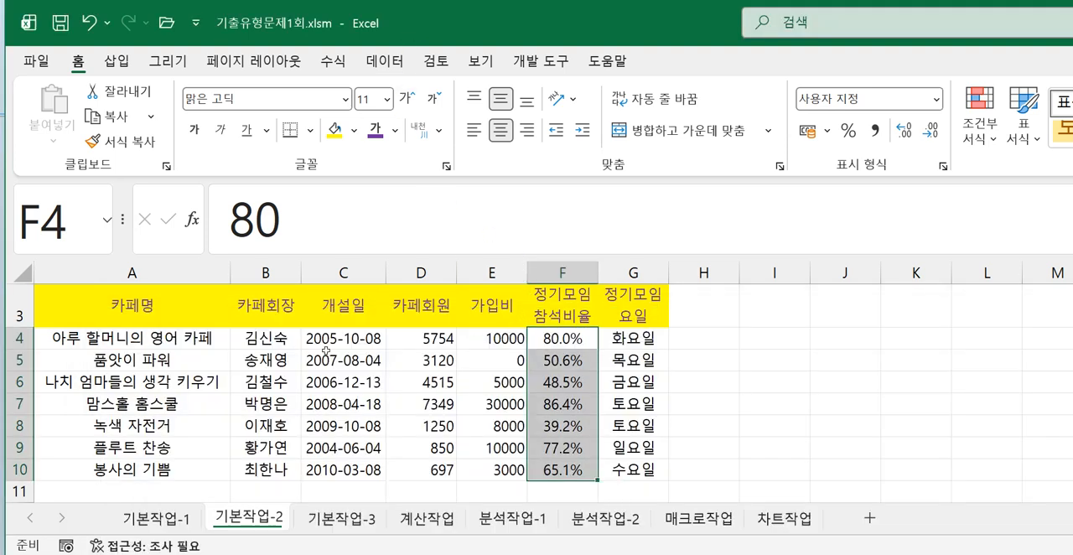
- Insert a memo on cell D7 and clear its default author text
{"action": "left_click", "coordinate": [407, 403]}
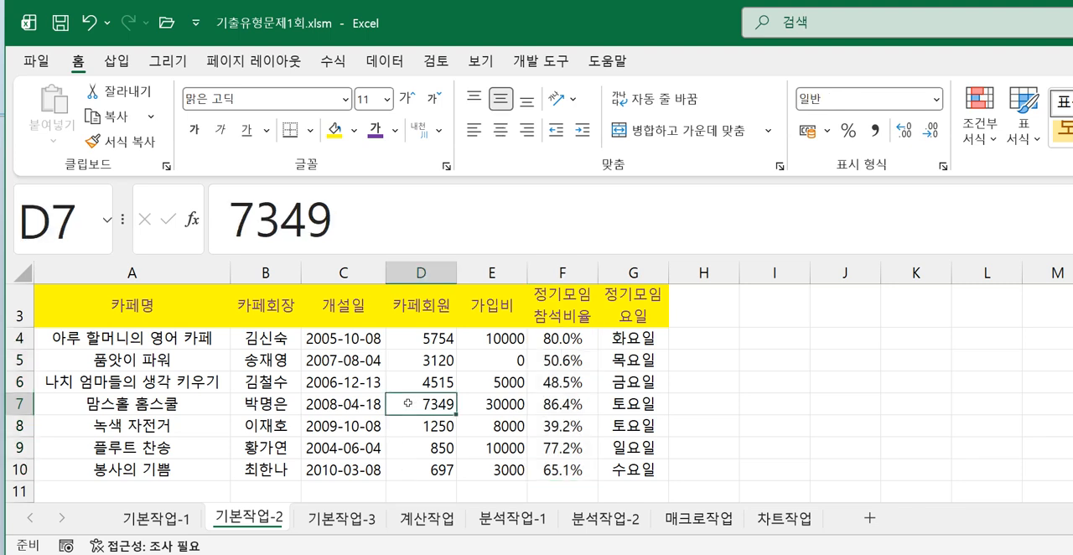
{"action": "left_click", "coordinate": [436, 68]}
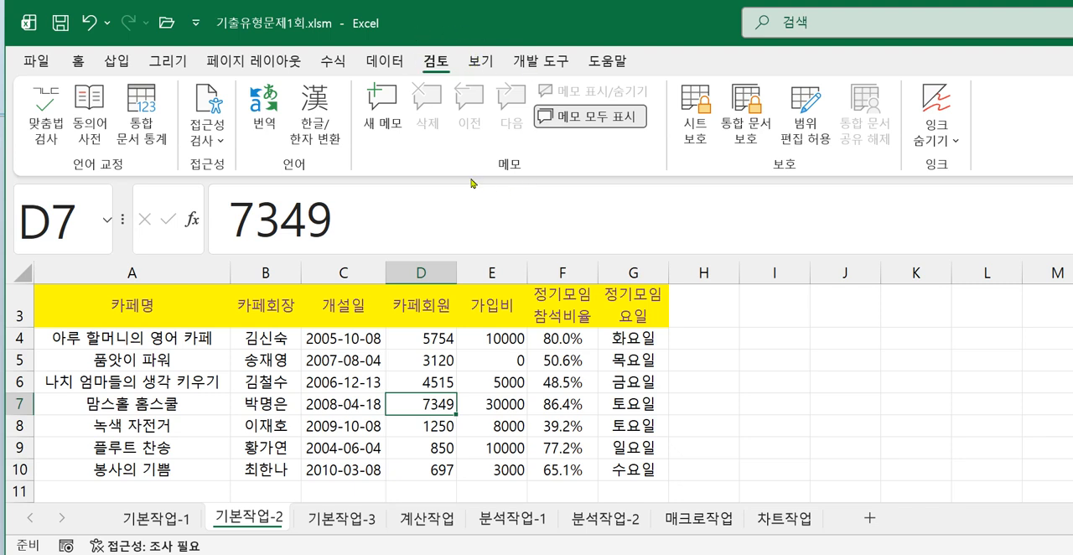
{"action": "left_click", "coordinate": [382, 99]}
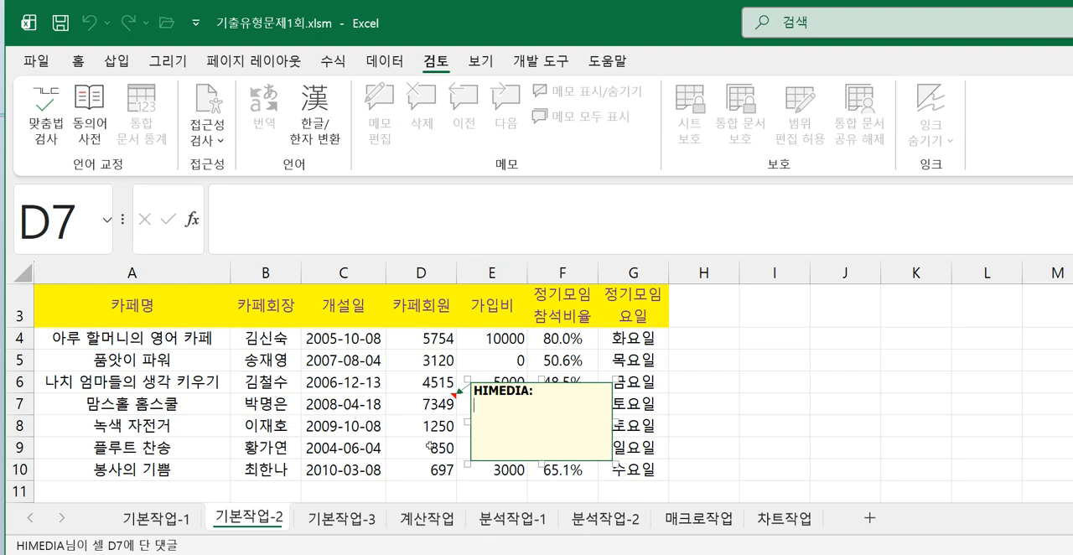
{"action": "key", "text": "BackSpace"}
{"action": "key", "text": "BackSpace"}
{"action": "key", "text": "BackSpace"}
{"action": "key", "text": "BackSpace"}
{"action": "key", "text": "BackSpace"}
{"action": "key", "text": "BackSpace"}
{"action": "key", "text": "BackSpace"}
{"action": "key", "text": "BackSpace"}
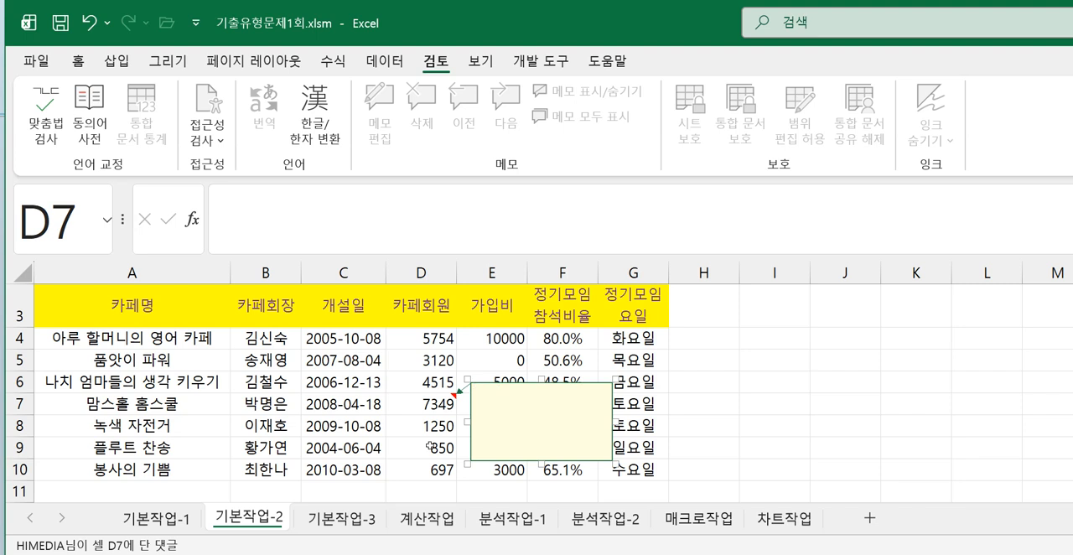
- Enter "가장 많은 회원수" as the text of the memo on D7
{"action": "type", "text": "가장 많은 호원수"}
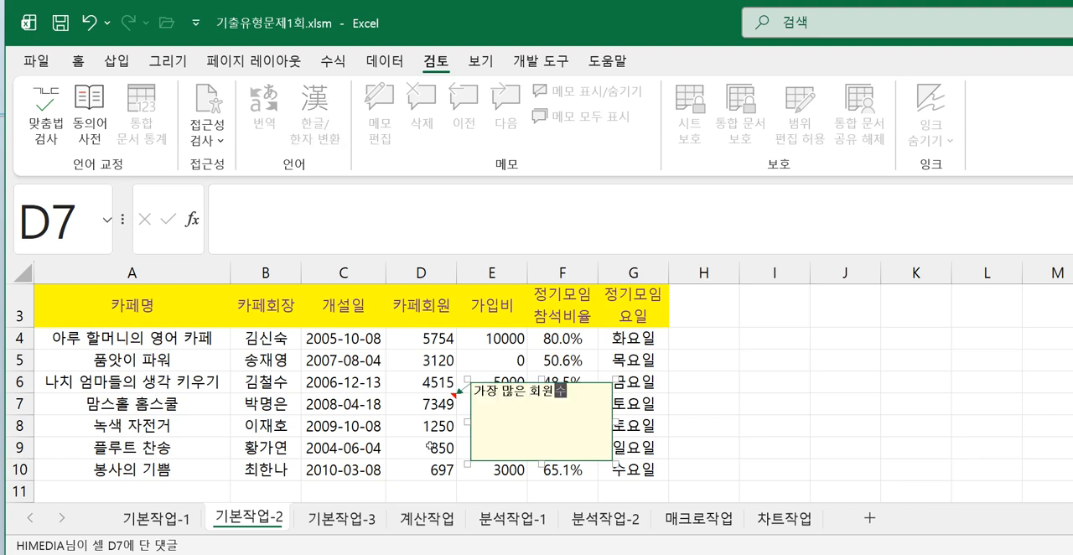
{"action": "left_click", "coordinate": [451, 402]}
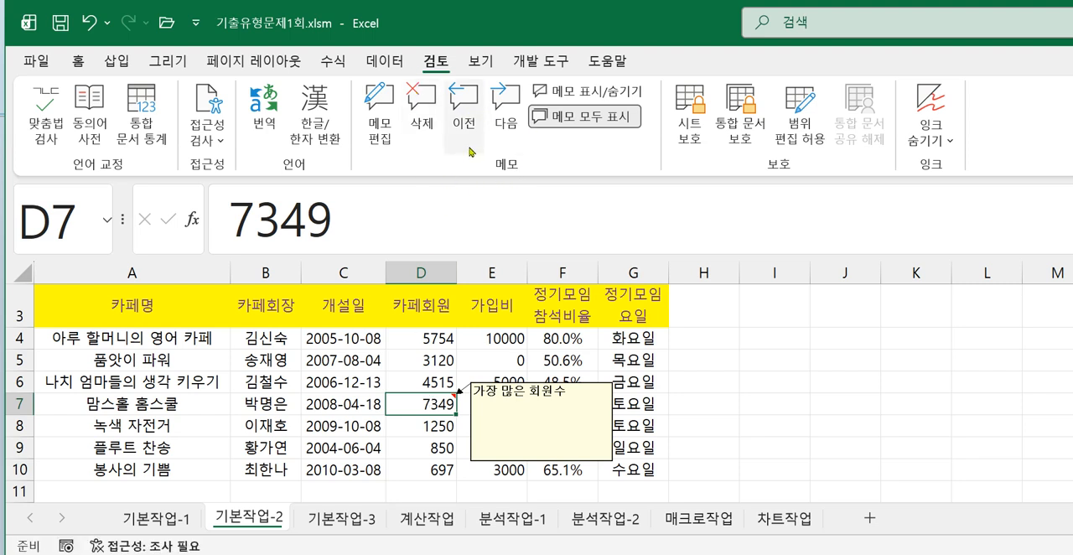
- Toggle the D7 memo between hidden and shown, ending with it displayed
{"action": "left_click", "coordinate": [555, 97]}
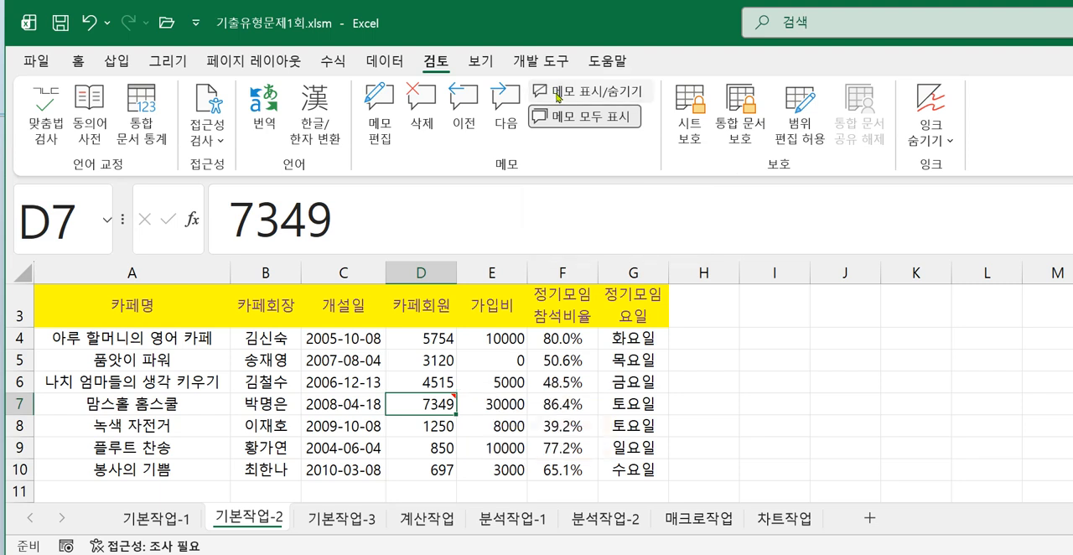
{"action": "left_click", "coordinate": [557, 97]}
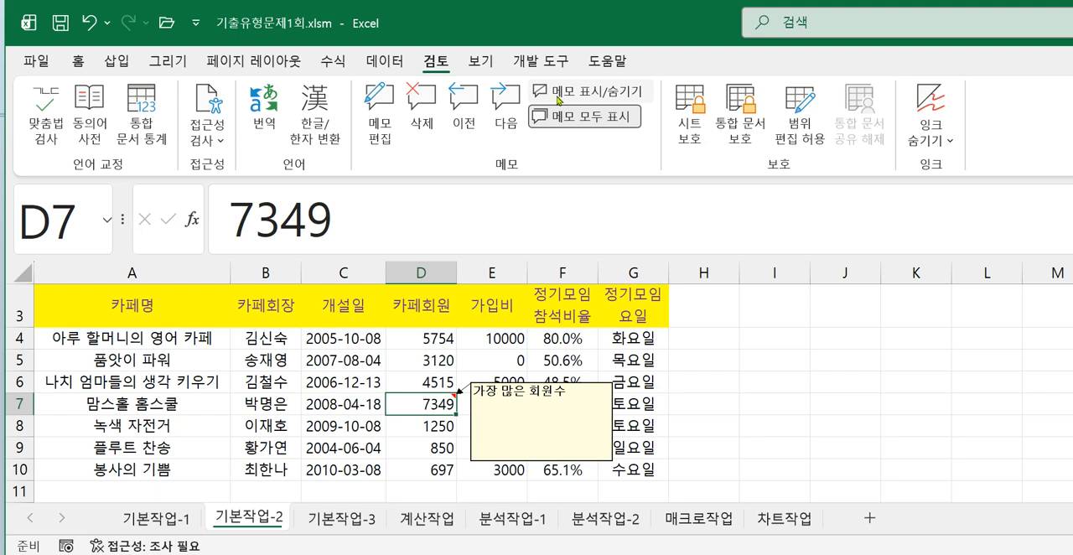
{"action": "left_click", "coordinate": [557, 97]}
{"action": "left_click", "coordinate": [558, 97]}
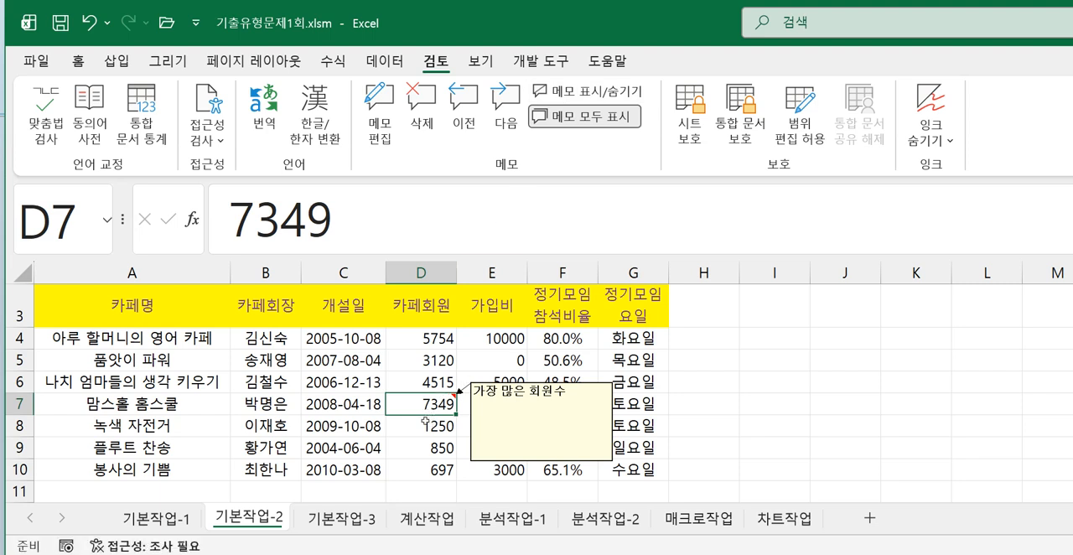
- Turn on automatic sizing (자동 크기) in the format settings of the D7 memo
{"action": "left_click", "coordinate": [472, 411]}
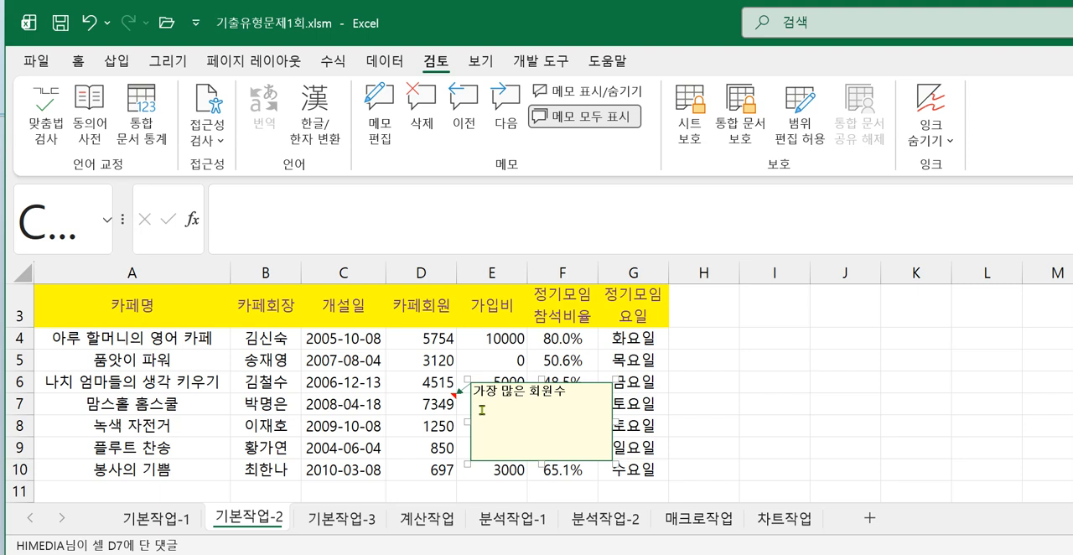
{"action": "key", "text": "shift+F10"}
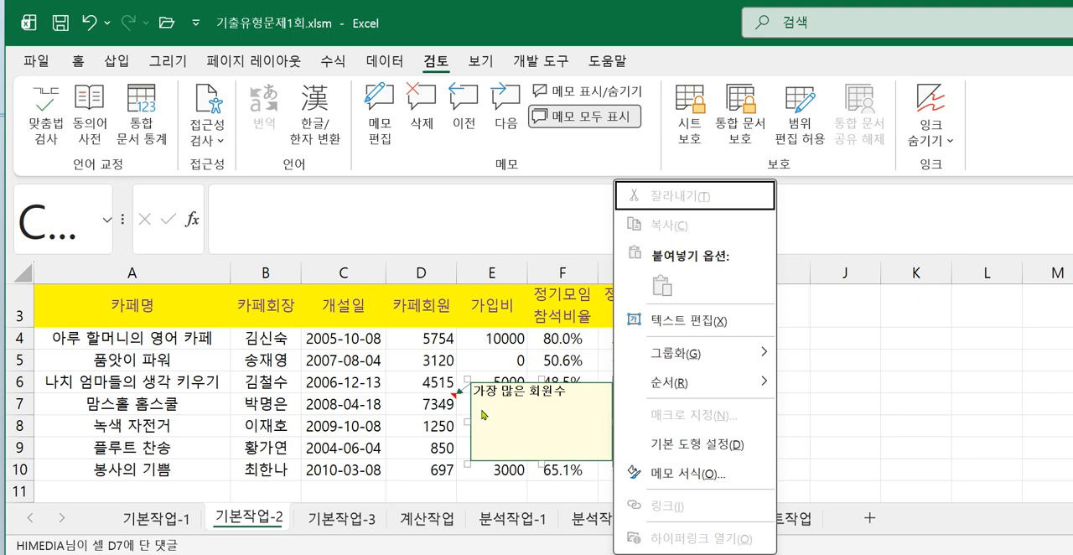
{"action": "left_click", "coordinate": [662, 475]}
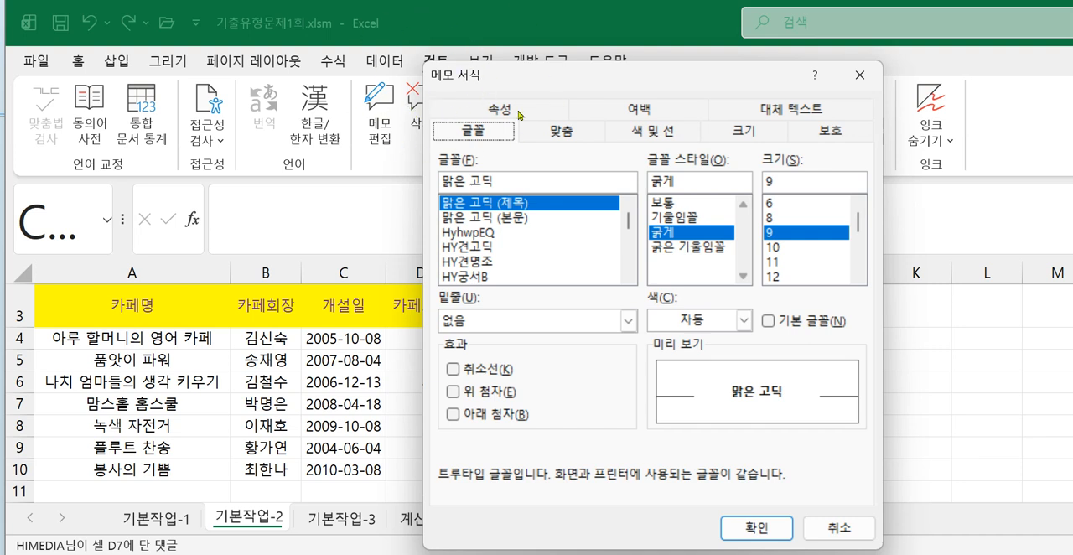
{"action": "left_click", "coordinate": [567, 137]}
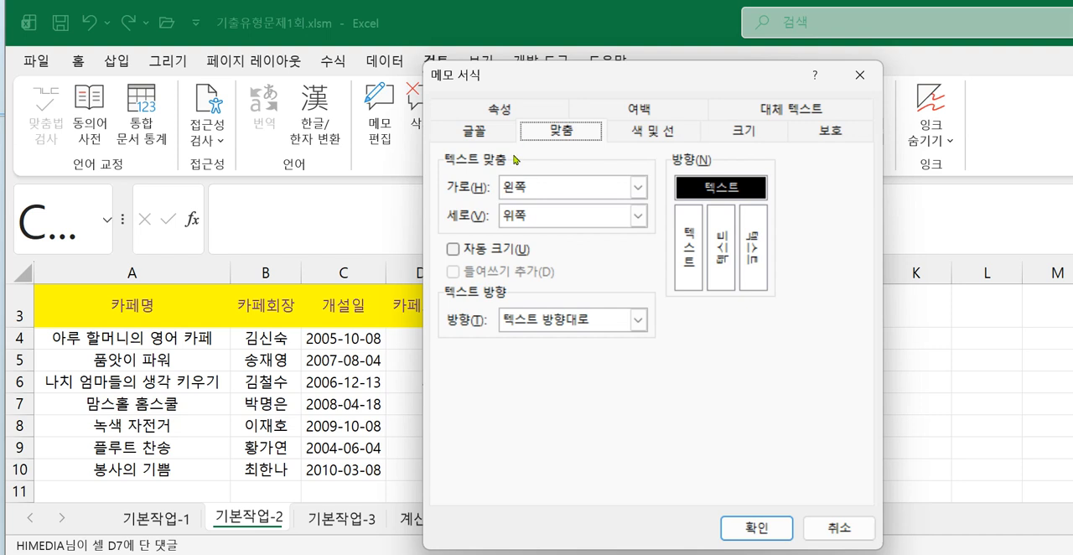
{"action": "left_click", "coordinate": [454, 252]}
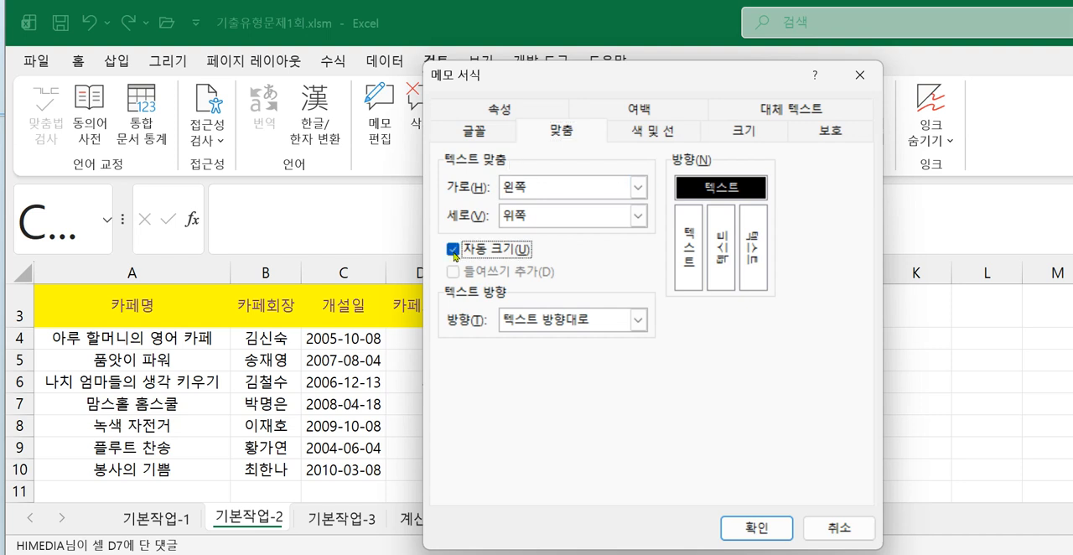
{"action": "left_click", "coordinate": [756, 530]}
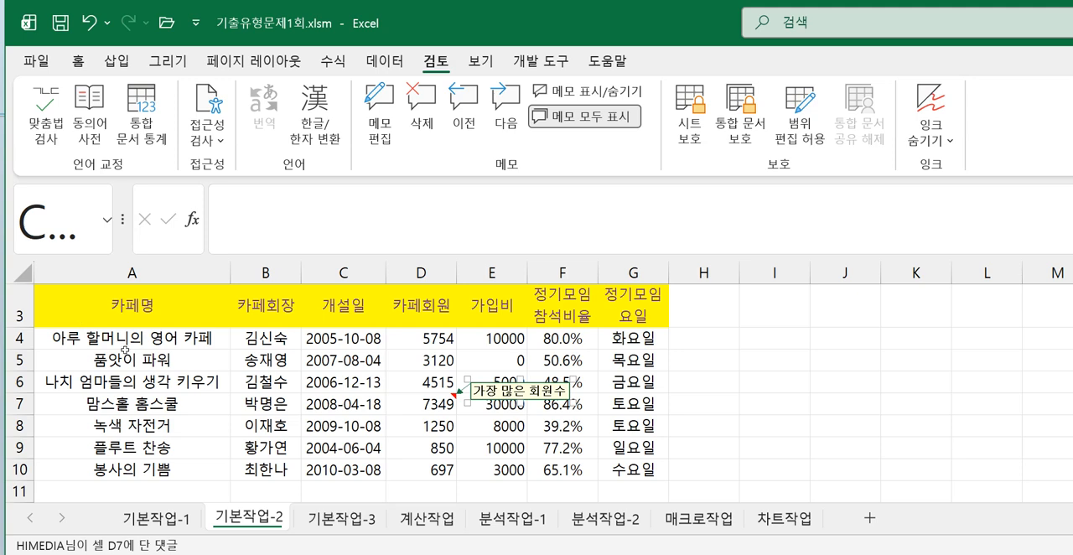
- Apply all borders (모든 테두리) to the range A3:G10
{"action": "scroll", "coordinate": [124, 350], "scroll_direction": "up", "scroll_amount": 1}
{"action": "left_click_drag", "start_coordinate": [122, 355], "coordinate": [595, 464]}
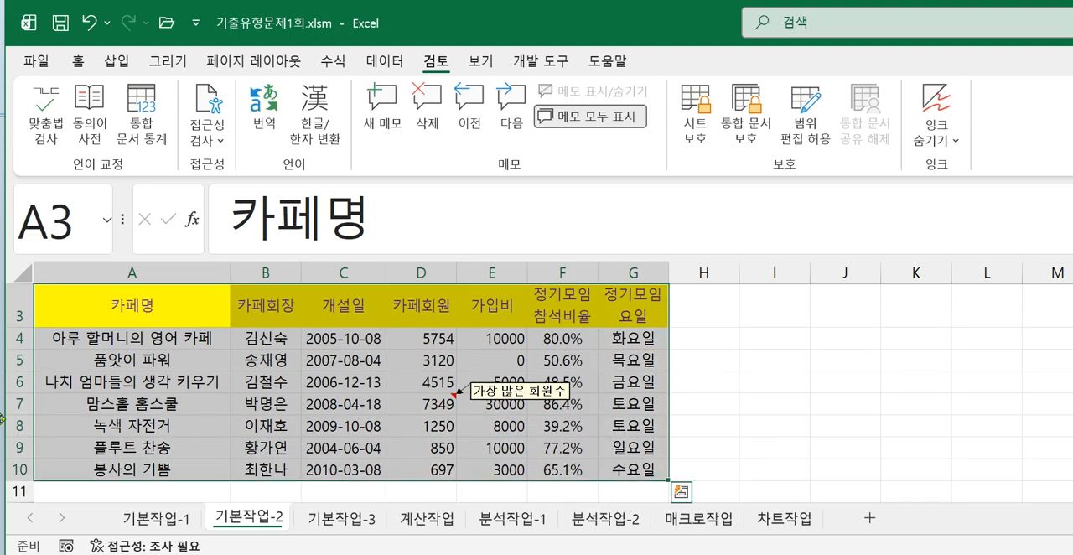
{"action": "left_click", "coordinate": [81, 62]}
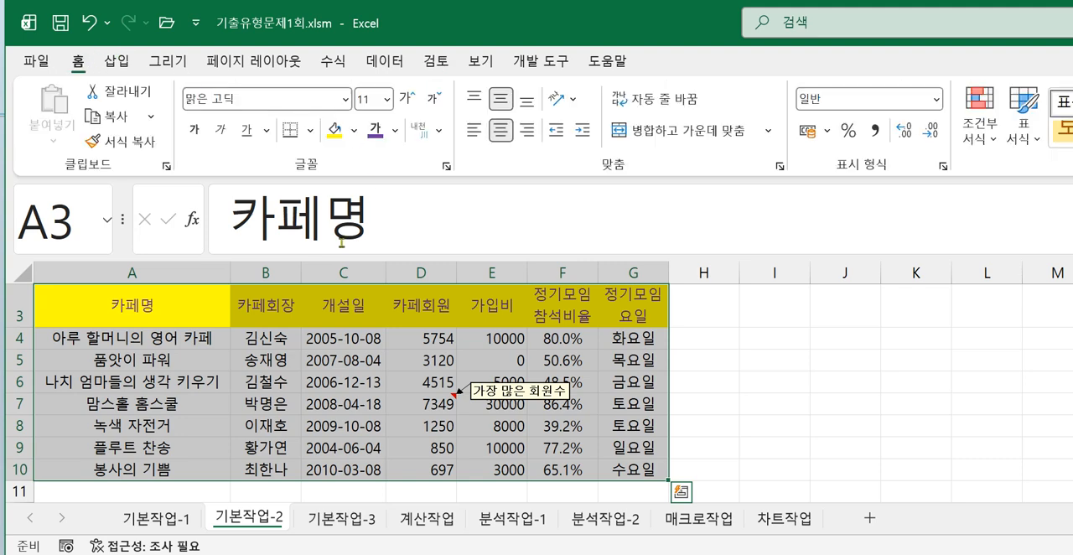
{"action": "left_click", "coordinate": [311, 134]}
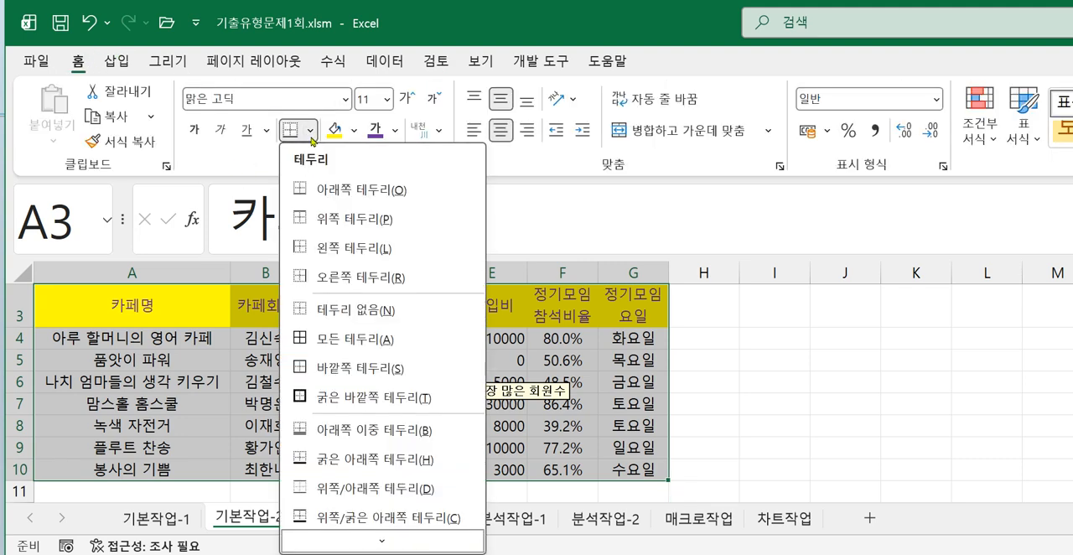
{"action": "left_click", "coordinate": [340, 342]}
{"action": "left_click", "coordinate": [800, 343]}
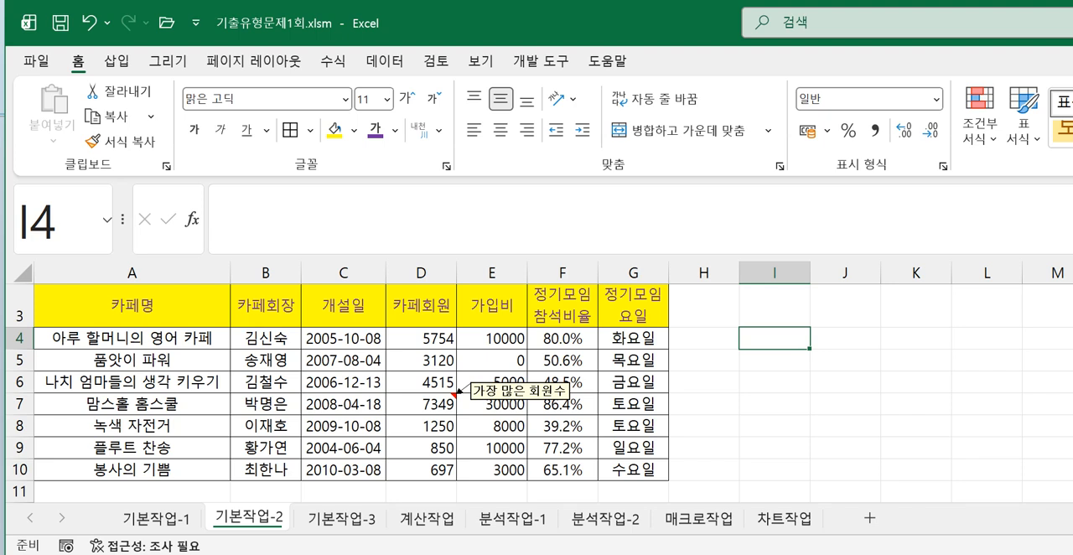
- Bring up the section 03 instructions in the exercise image, and open the 기본작업-3 sheet in the Excel workbook
{"action": "key", "text": "alt+Tab"}
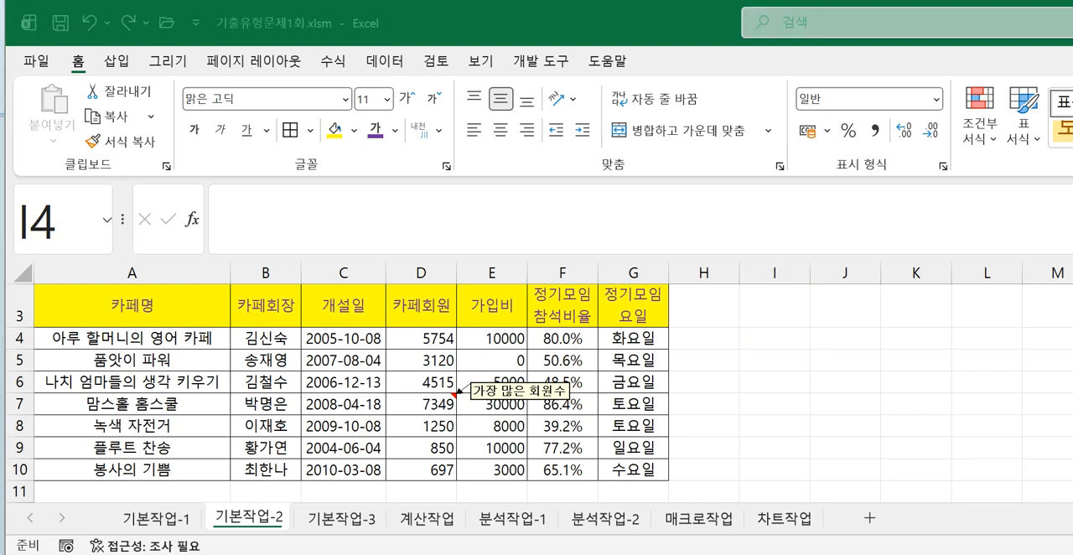
{"action": "key", "text": "alt+Tab"}
{"action": "left_click_drag", "start_coordinate": [480, 419], "coordinate": [457, 167]}
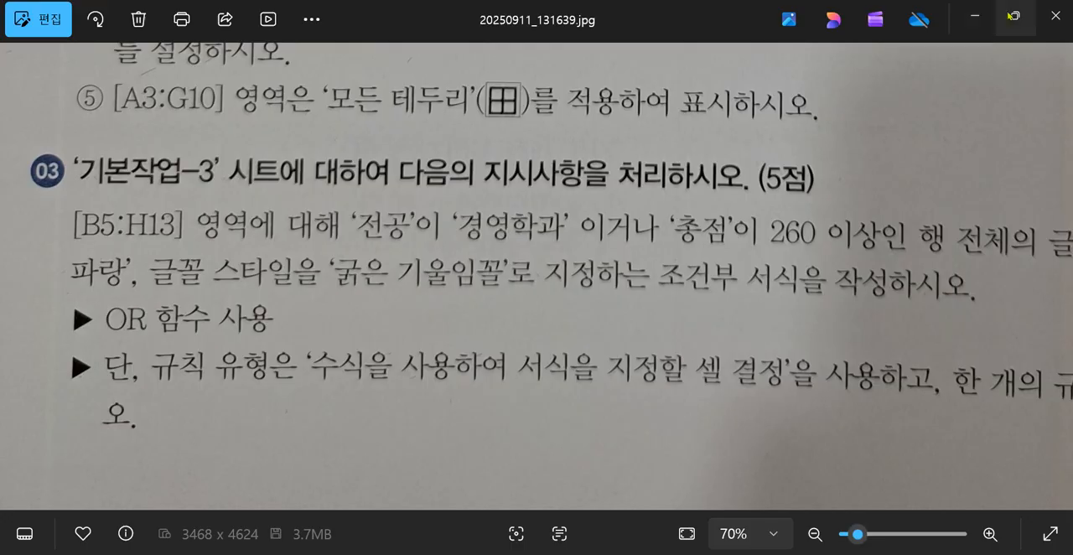
{"action": "left_click", "coordinate": [975, 17]}
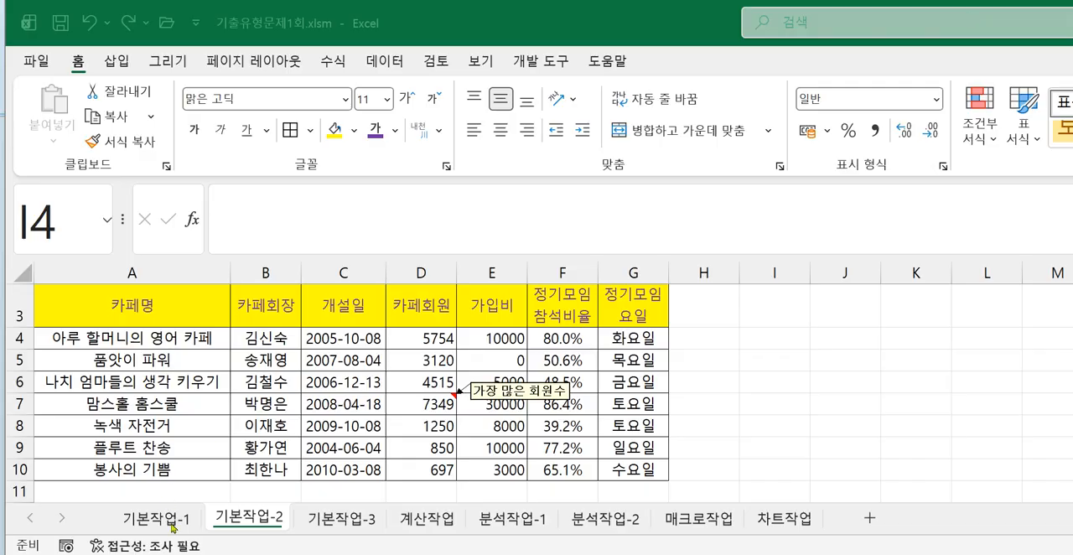
{"action": "left_click", "coordinate": [346, 521]}
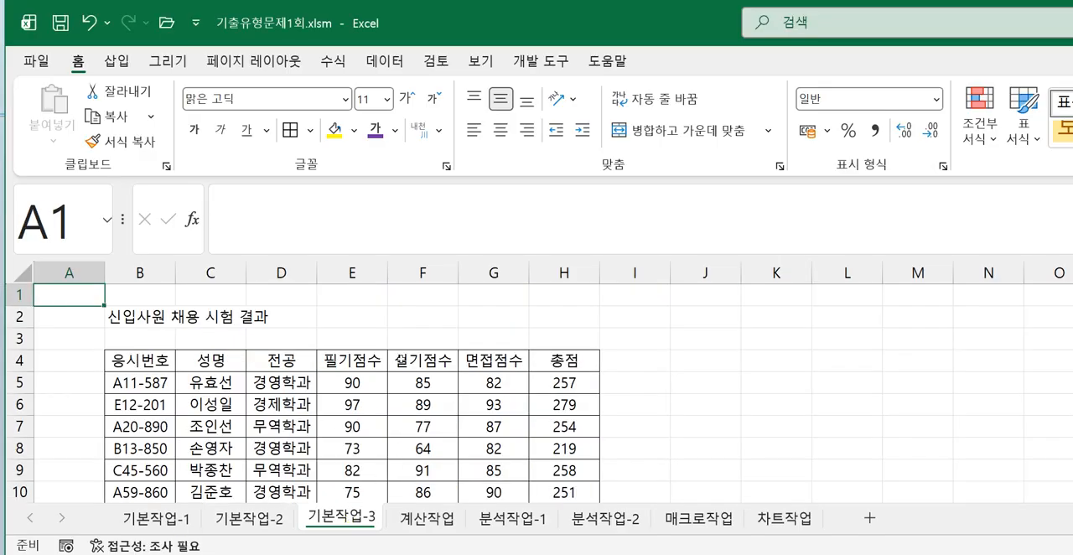
{"action": "scroll", "coordinate": [361, 445], "scroll_direction": "down", "scroll_amount": 2}
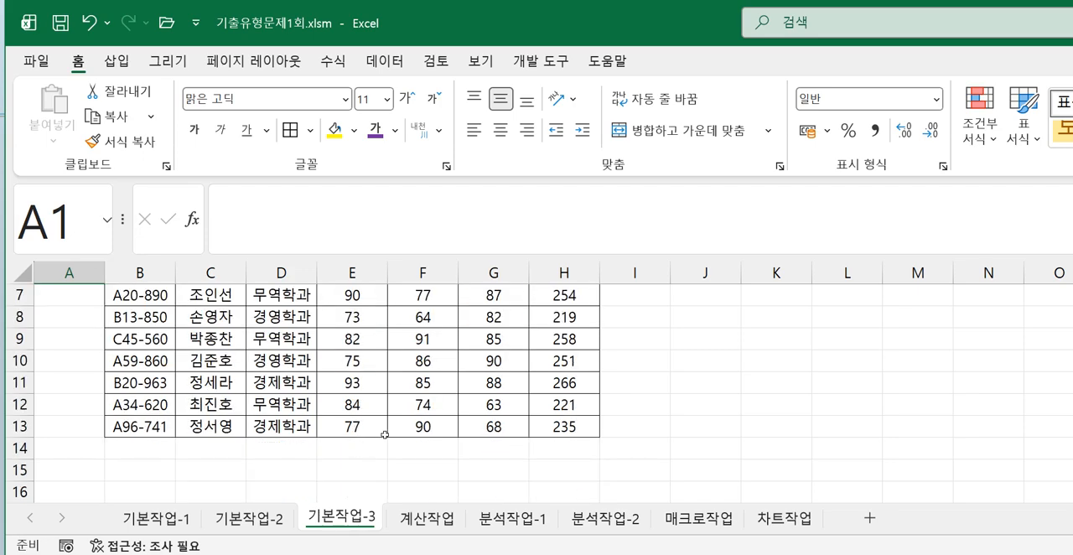
- Following the exercise image, start a new conditional formatting rule for B5:H13 that uses a formula to determine the cells
{"action": "key", "text": "alt+Tab"}
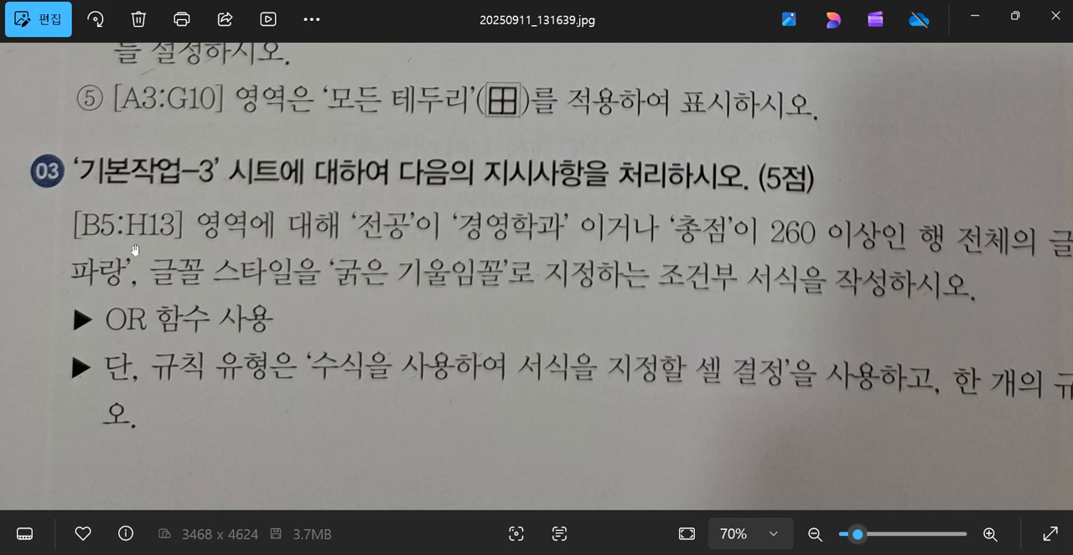
{"action": "left_click", "coordinate": [975, 16]}
{"action": "scroll", "coordinate": [159, 390], "scroll_direction": "up", "scroll_amount": 2}
{"action": "left_click_drag", "start_coordinate": [136, 382], "coordinate": [560, 456]}
{"action": "scroll", "coordinate": [560, 495], "scroll_direction": "up", "scroll_amount": 1}
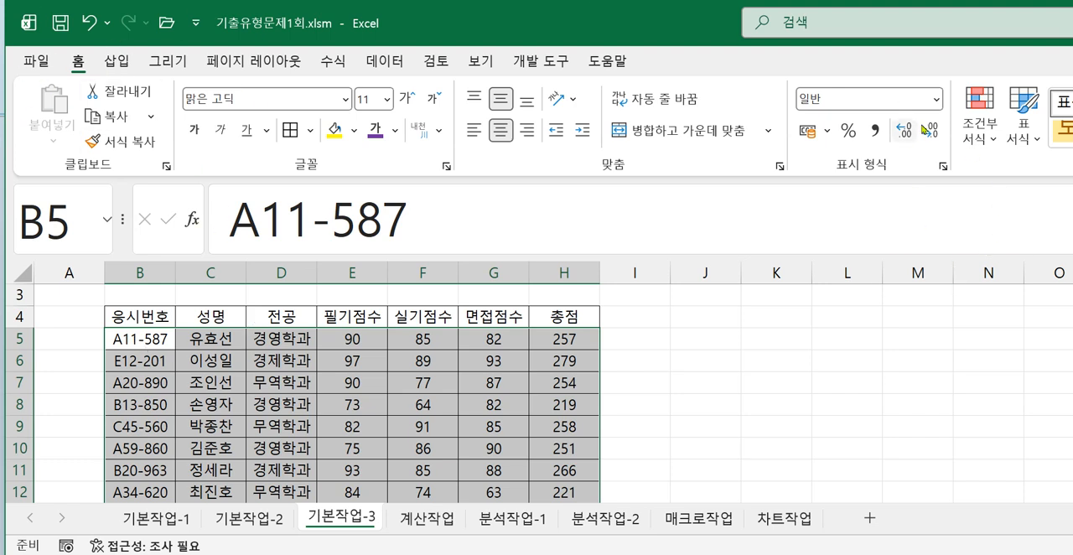
{"action": "left_click", "coordinate": [982, 145]}
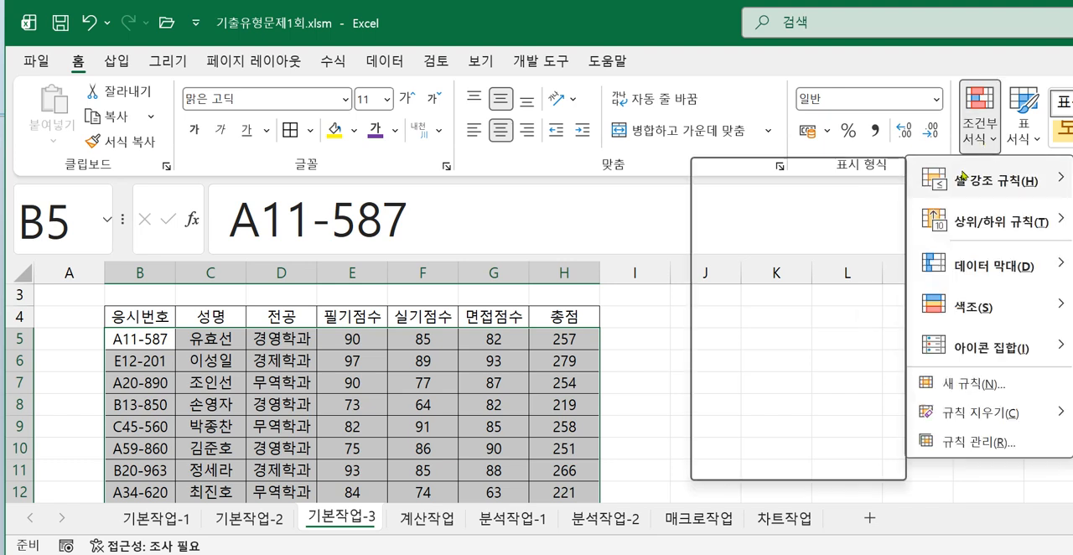
{"action": "left_click", "coordinate": [955, 384]}
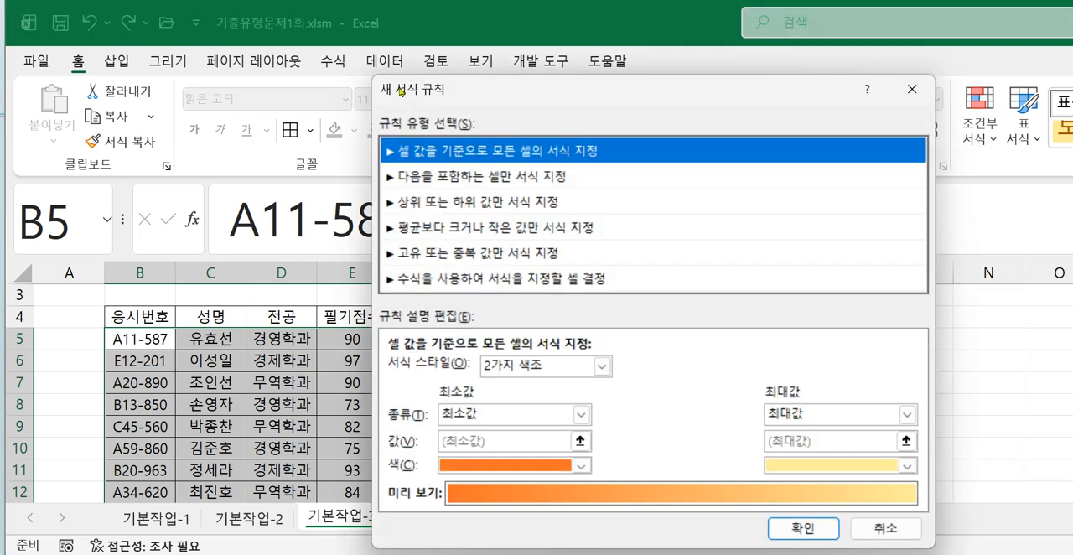
{"action": "left_click", "coordinate": [441, 283]}
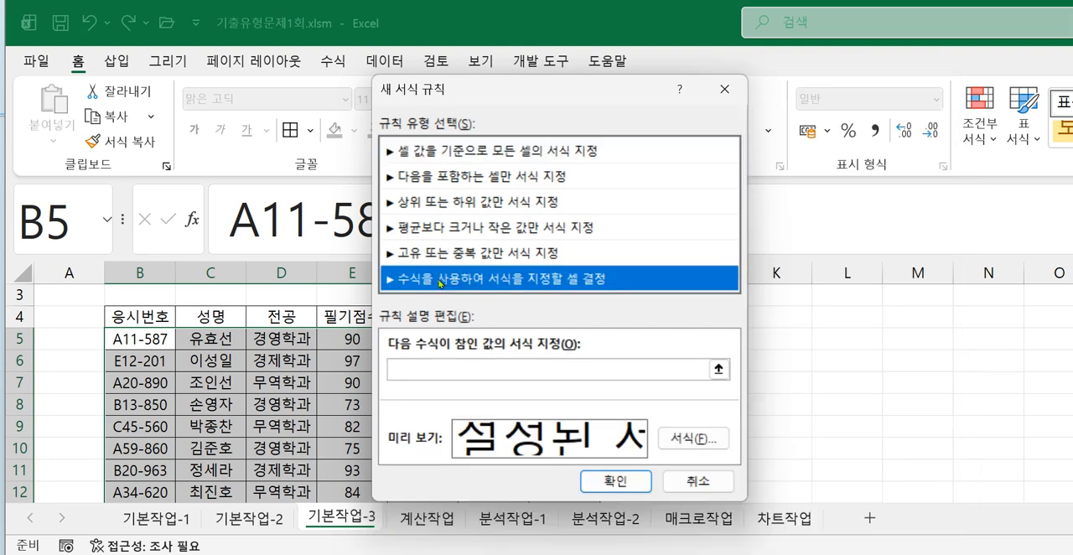
- Check the section 03 conditions in the exercise image, and begin the Excel rule formula with =or(
{"action": "left_click", "coordinate": [429, 370]}
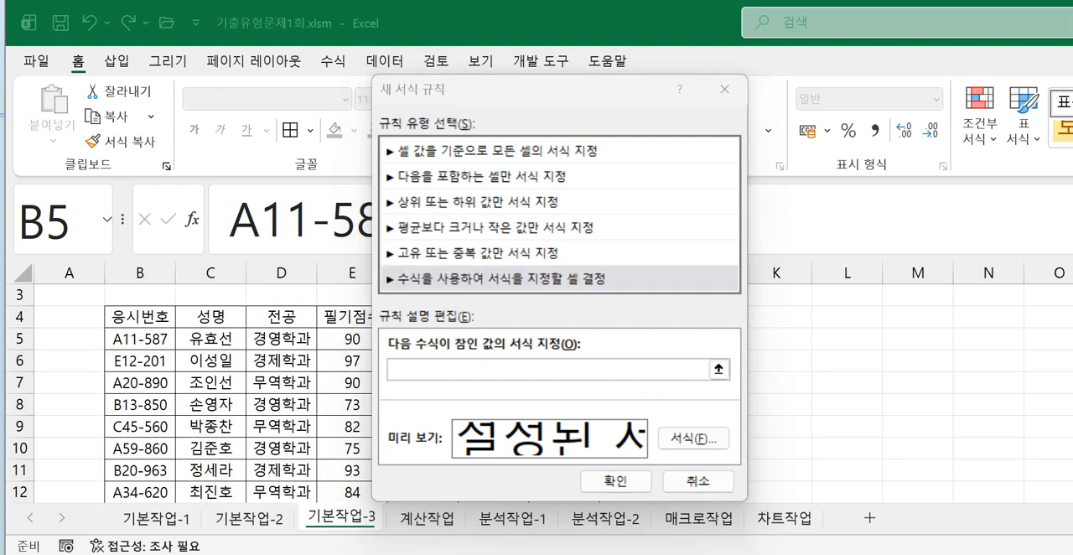
{"action": "key", "text": "alt+Tab"}
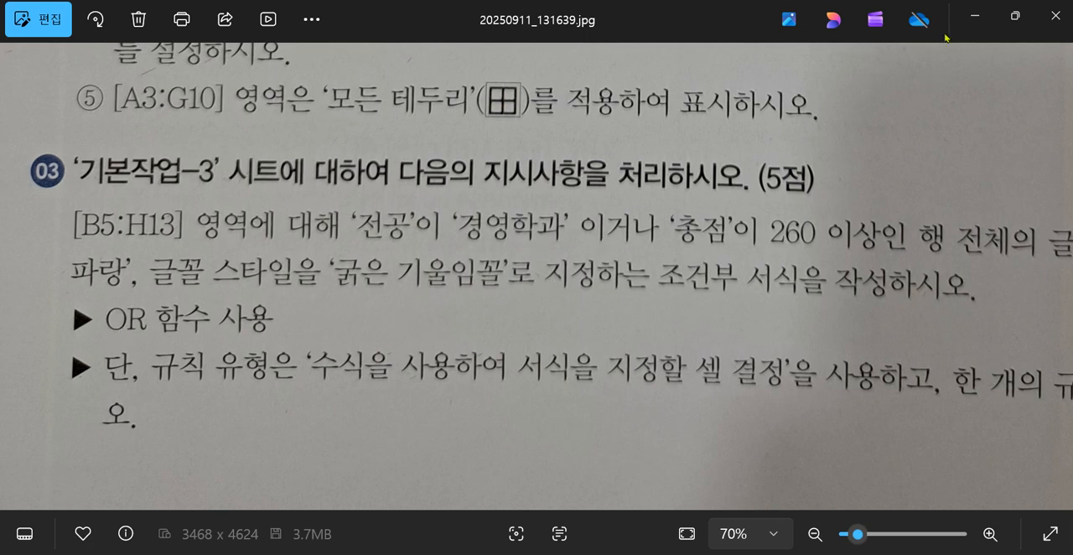
{"action": "left_click", "coordinate": [985, 19]}
{"action": "left_click", "coordinate": [497, 365]}
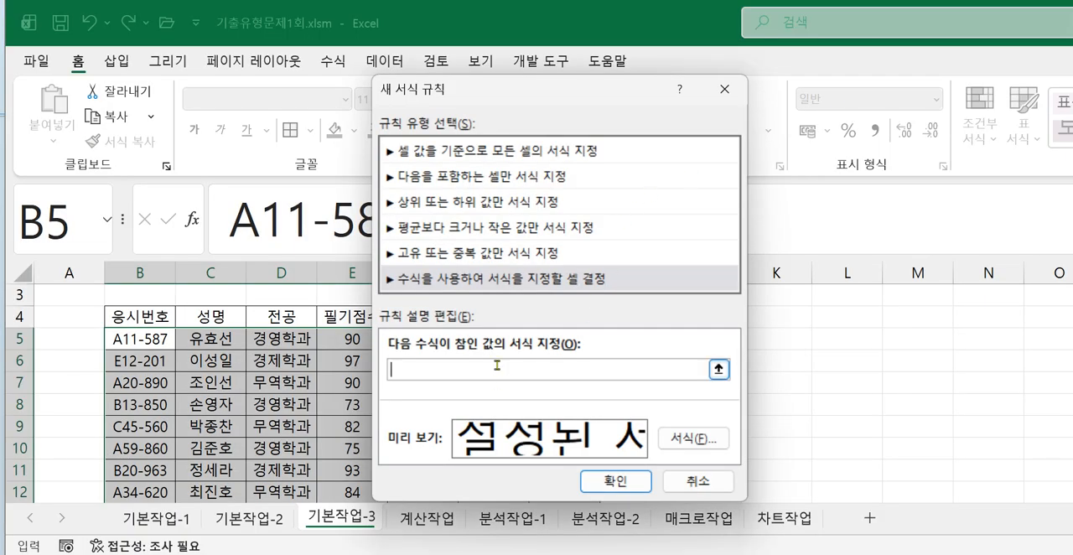
{"action": "type", "text": "=Or("}
{"action": "left_click_drag", "start_coordinate": [517, 94], "coordinate": [693, 59]}
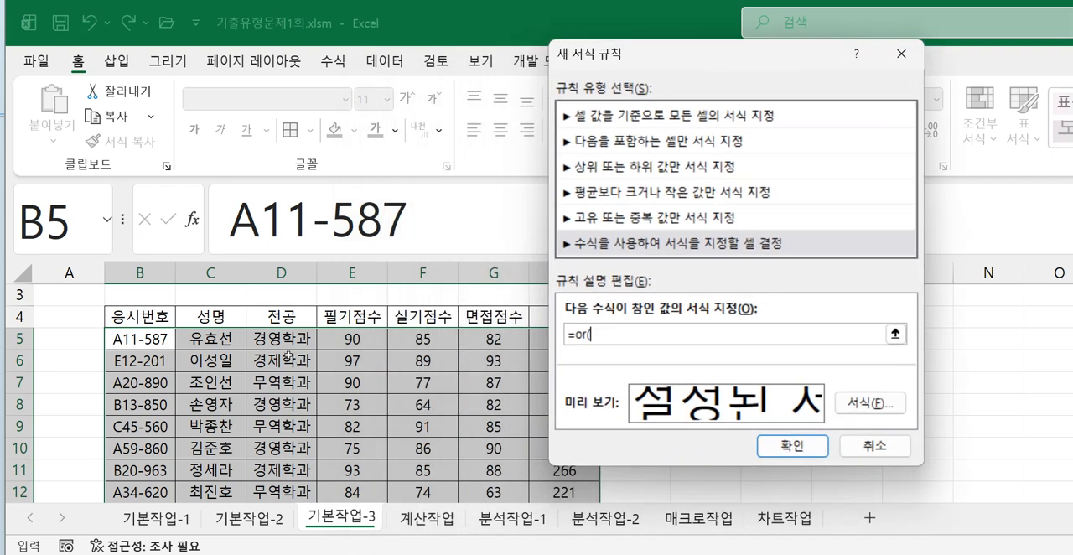
- Add the first OR condition $D5="경영학과" to the rule formula, locking only the column of the reference
{"action": "left_click", "coordinate": [287, 338]}
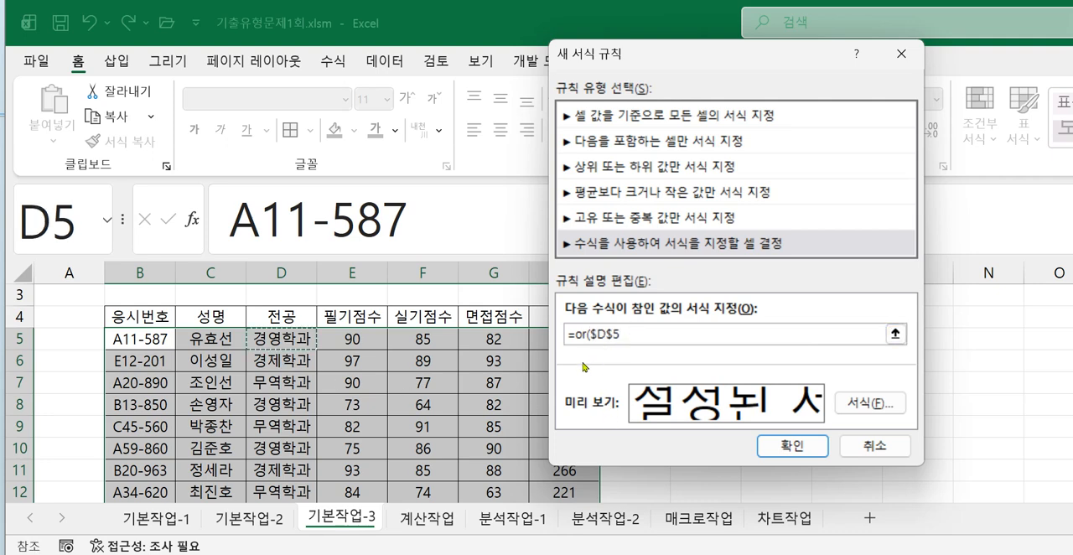
{"action": "left_click", "coordinate": [620, 334]}
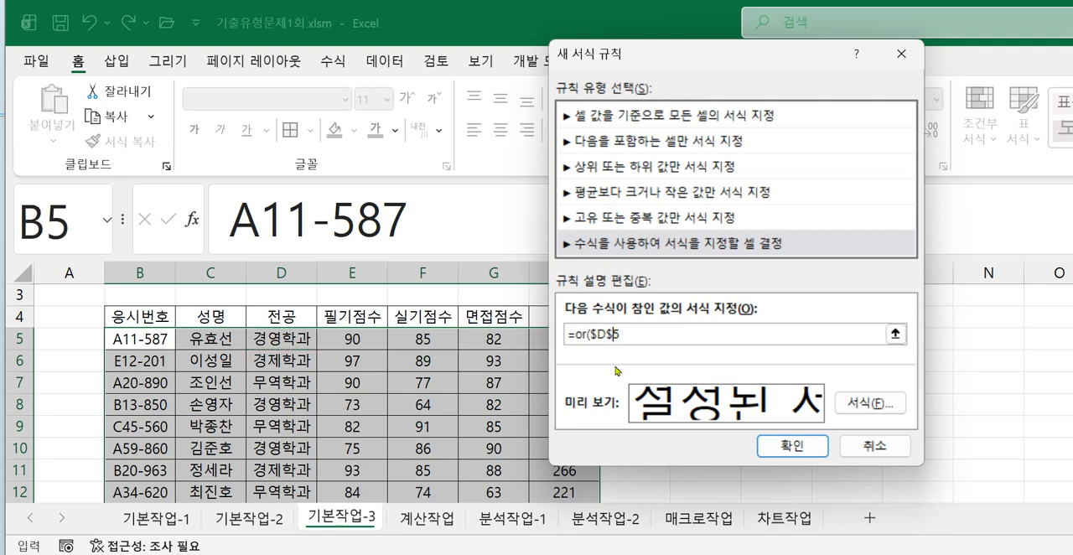
{"action": "key", "text": "BackSpace"}
{"action": "left_click", "coordinate": [607, 333]}
{"action": "type", "text": "=\"r"}
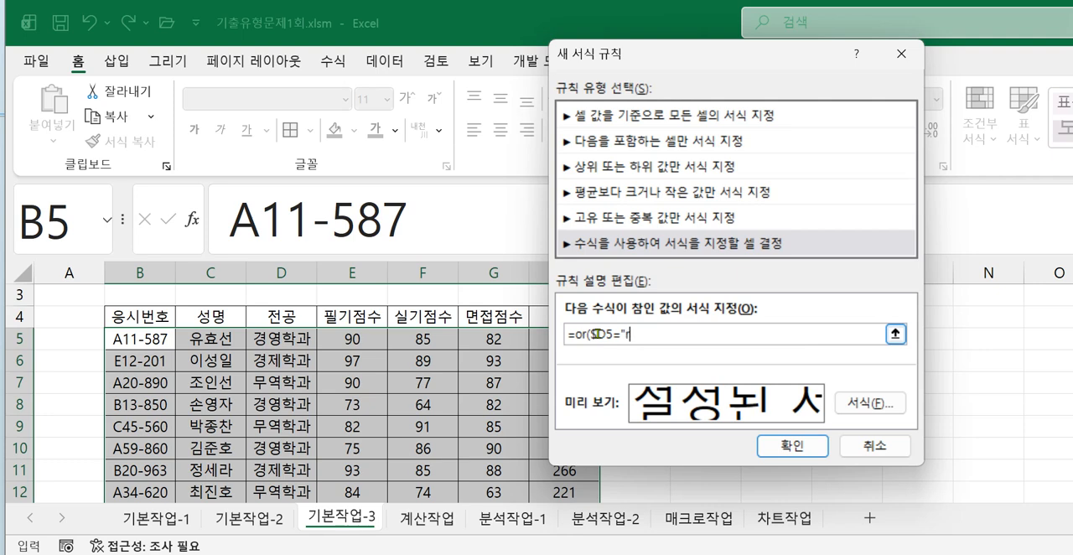
{"action": "key", "text": "BackSpace"}
{"action": "type", "text": "경영하ㄱ"}
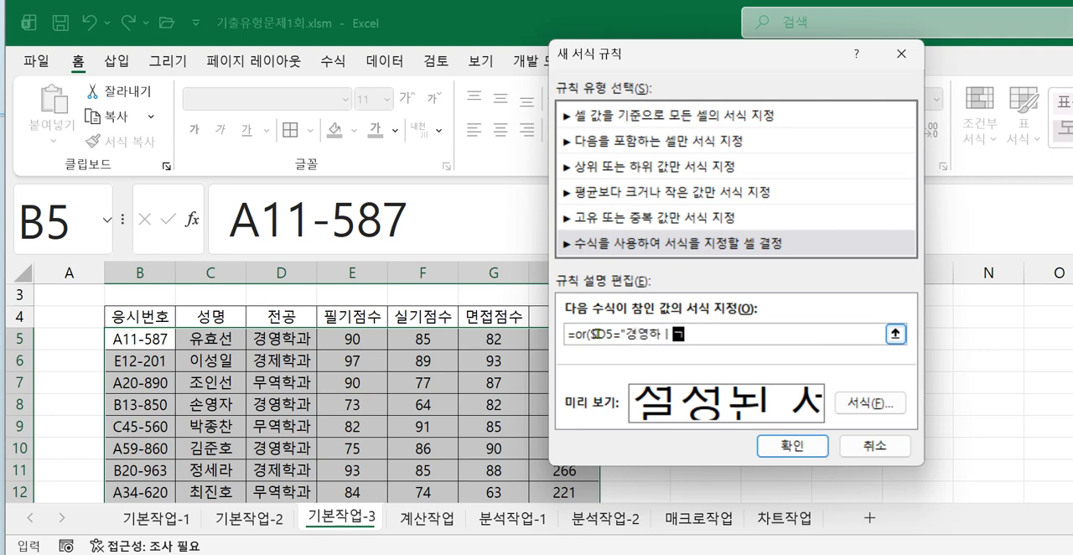
{"action": "key", "text": "BackSpace"}
{"action": "key", "text": "BackSpace"}
{"action": "type", "text": "학과\","}
- Add the second OR condition $H5>=260 with only the column locked, and close the formula's parenthesis
{"action": "left_click_drag", "start_coordinate": [644, 59], "coordinate": [739, 59]}
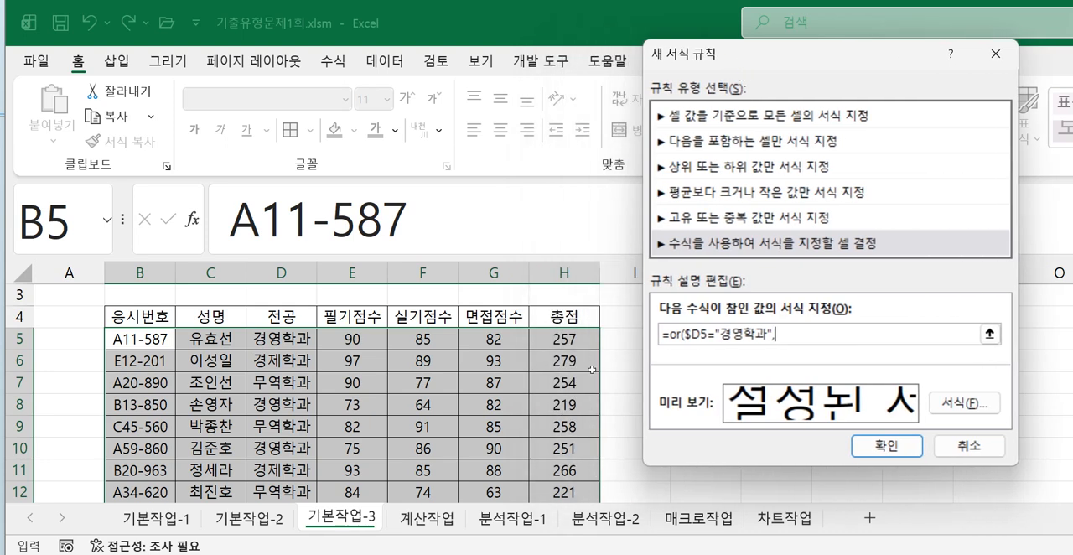
{"action": "left_click", "coordinate": [564, 342]}
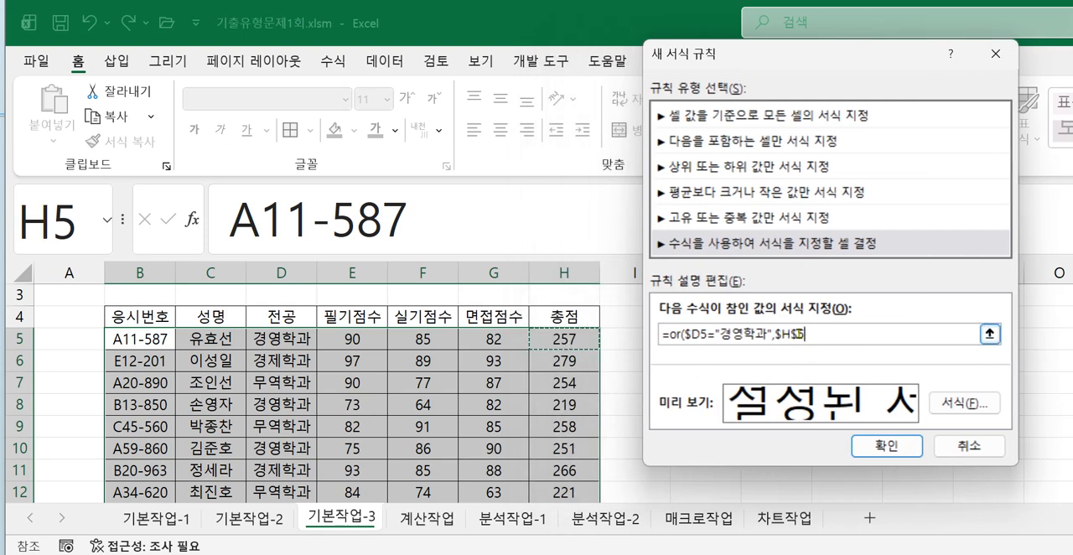
{"action": "left_click", "coordinate": [800, 333]}
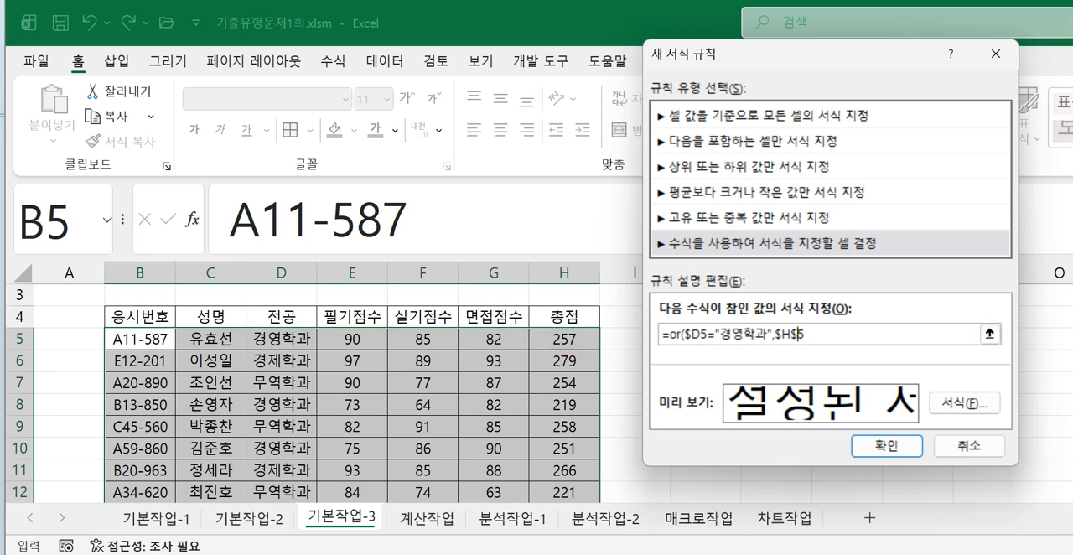
{"action": "key", "text": "BackSpace"}
{"action": "type", "text": "=26"}
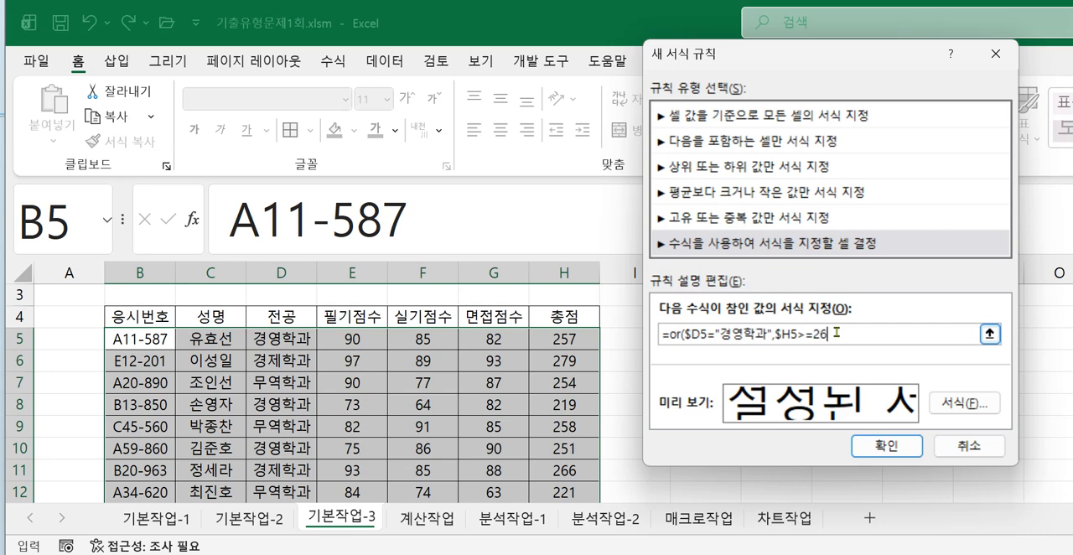
{"action": "type", "text": "0)"}
- Open the rule's font format settings, and check the exercise image for the required font colour and style
{"action": "left_click", "coordinate": [946, 405]}
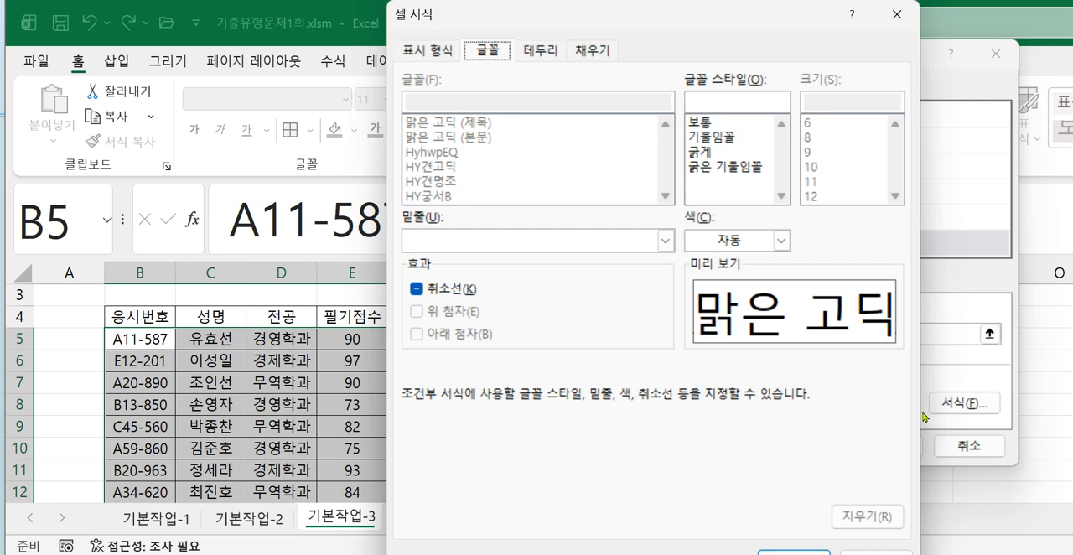
{"action": "left_click", "coordinate": [755, 553]}
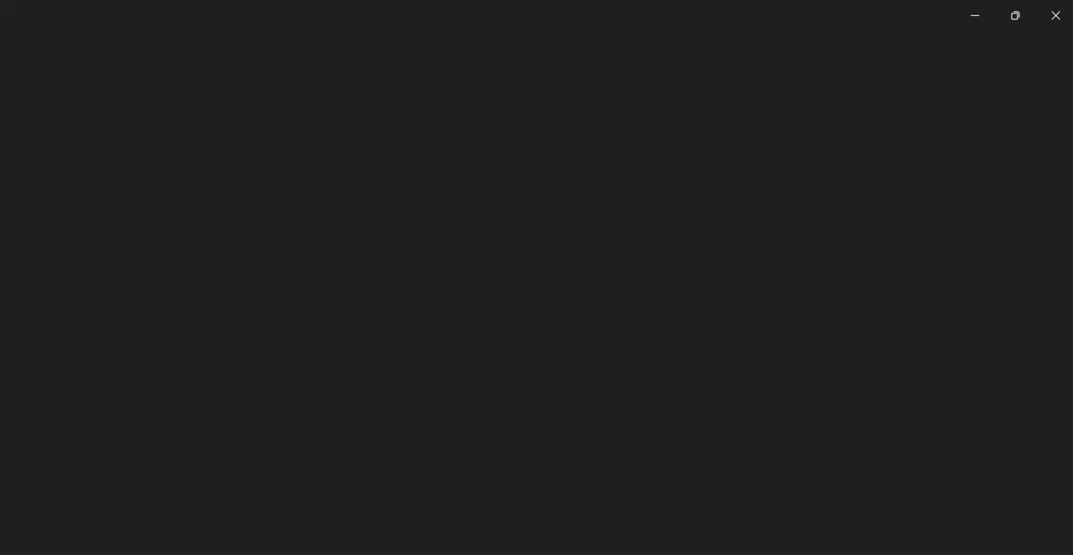
{"action": "left_click_drag", "start_coordinate": [793, 382], "coordinate": [541, 398]}
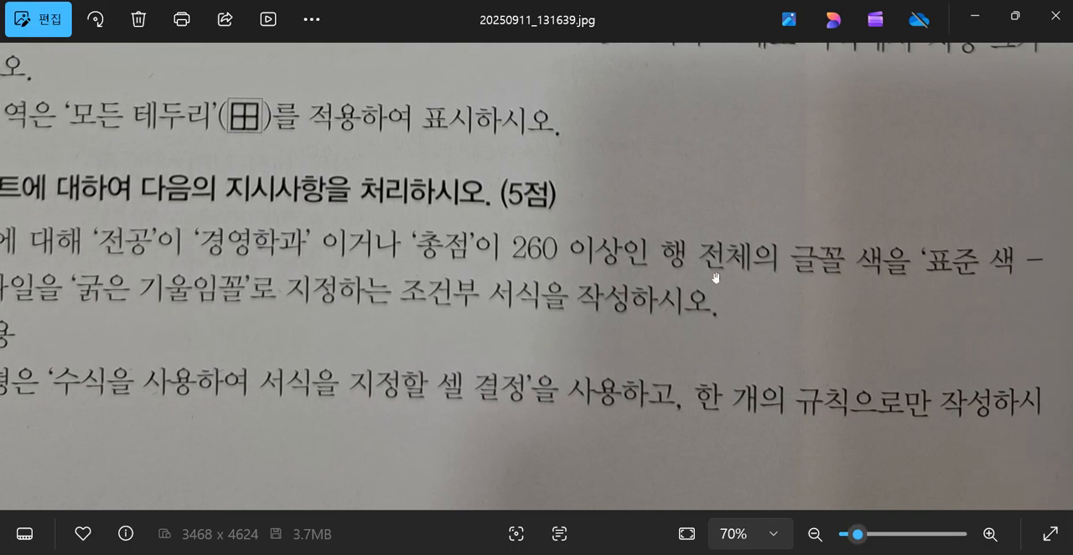
{"action": "left_click_drag", "start_coordinate": [766, 290], "coordinate": [1025, 287]}
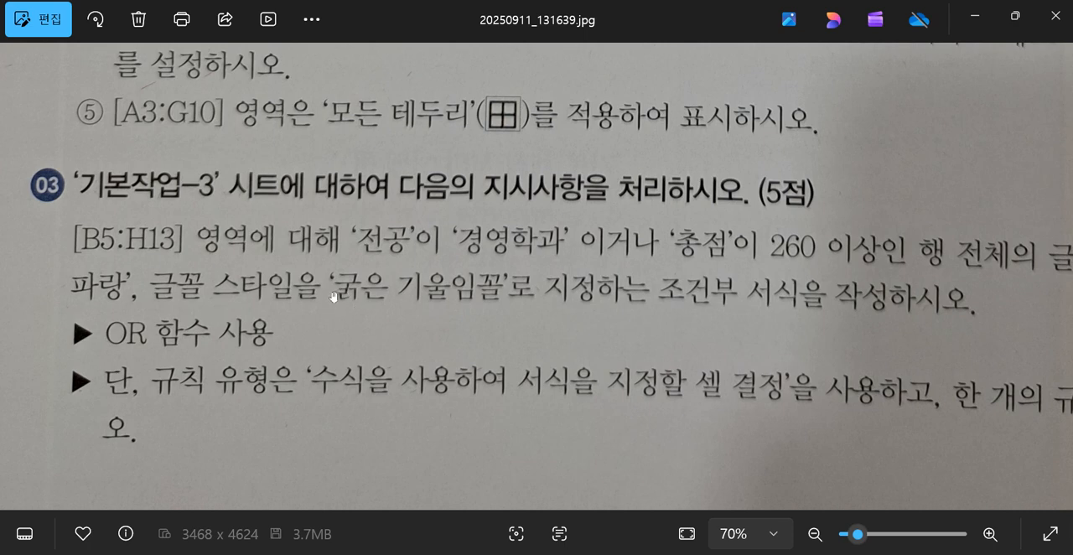
{"action": "left_click", "coordinate": [975, 18]}
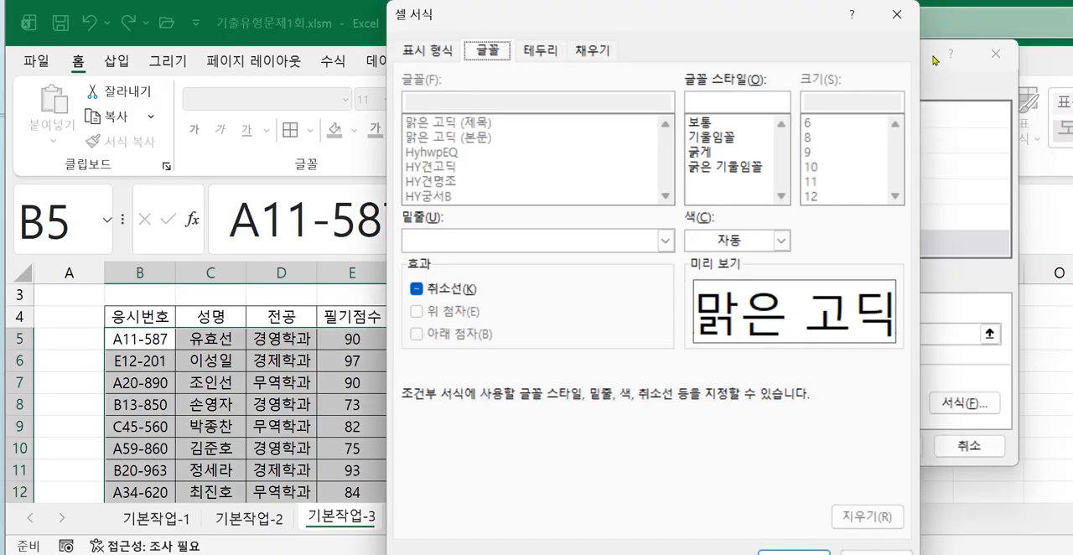
- Set the rule's font style to 굵은 기울임꼴 and its colour to standard blue (파랑), and apply the rule
{"action": "left_click", "coordinate": [726, 167]}
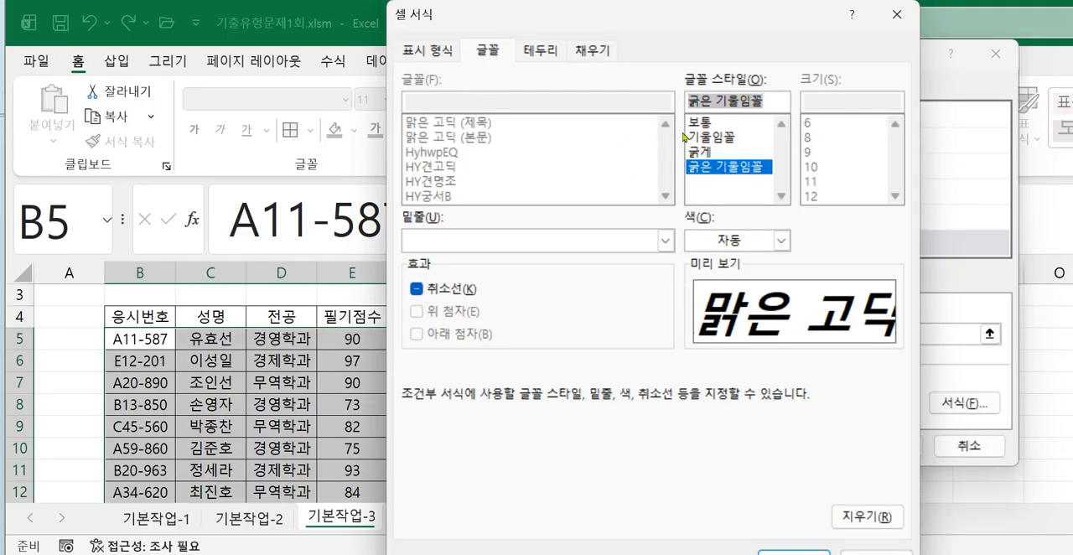
{"action": "left_click", "coordinate": [781, 244]}
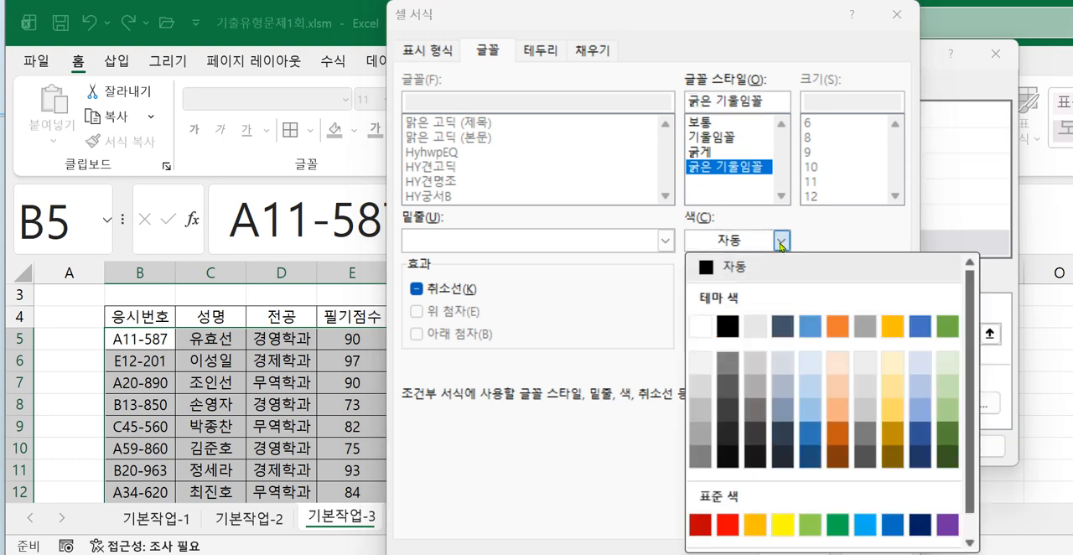
{"action": "left_click", "coordinate": [894, 524]}
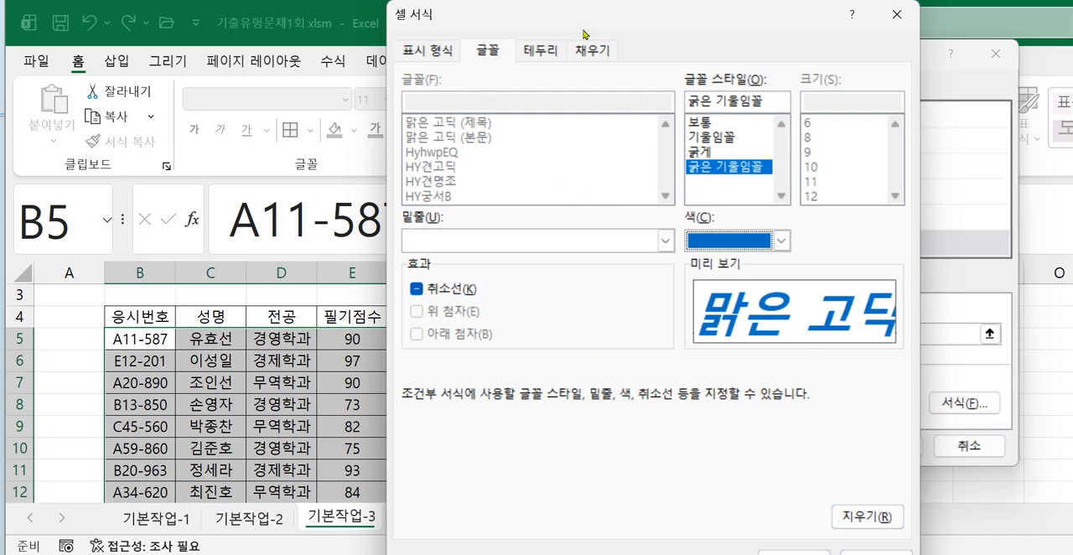
{"action": "left_click", "coordinate": [777, 554]}
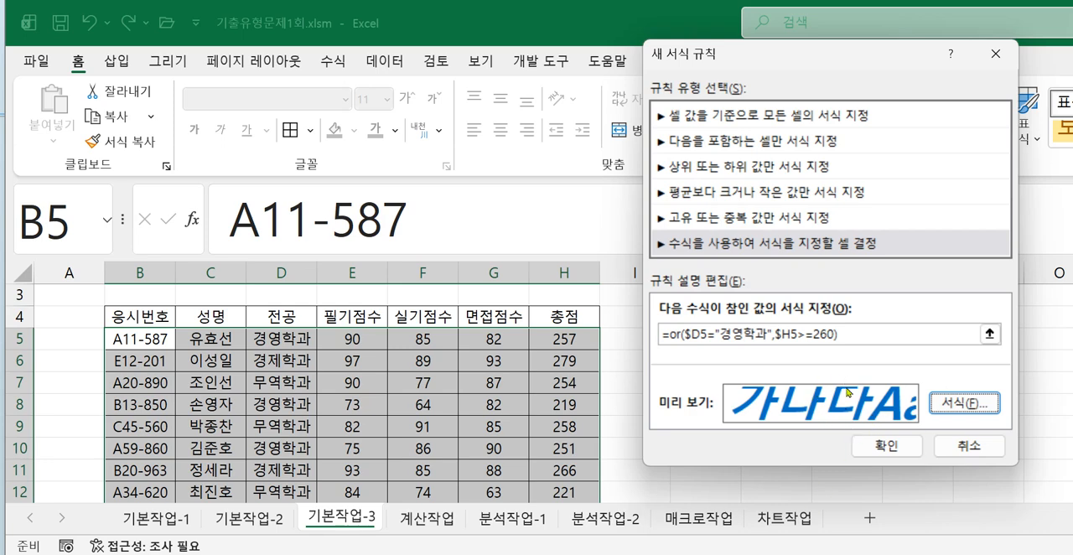
{"action": "left_click", "coordinate": [863, 450]}
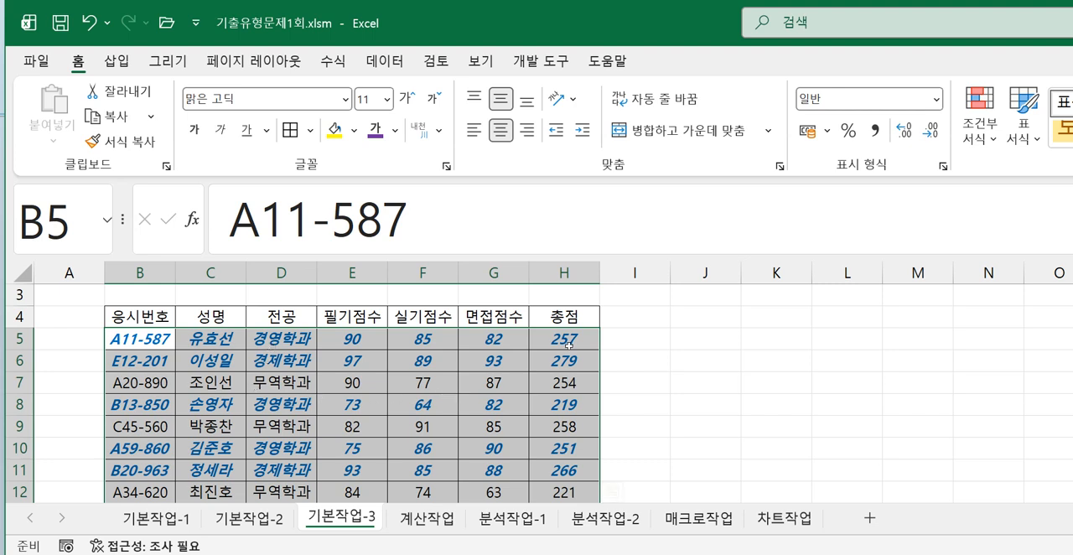
- Check the 전공 and 총점 cells in rows 5 and 6 against the two rule conditions
{"action": "left_click", "coordinate": [293, 342]}
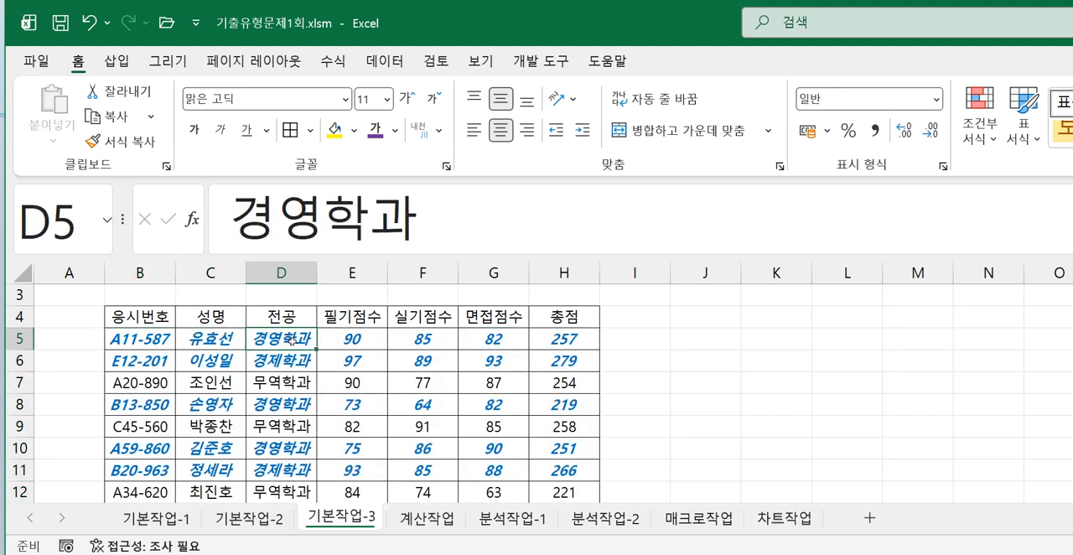
{"action": "left_click", "coordinate": [576, 342]}
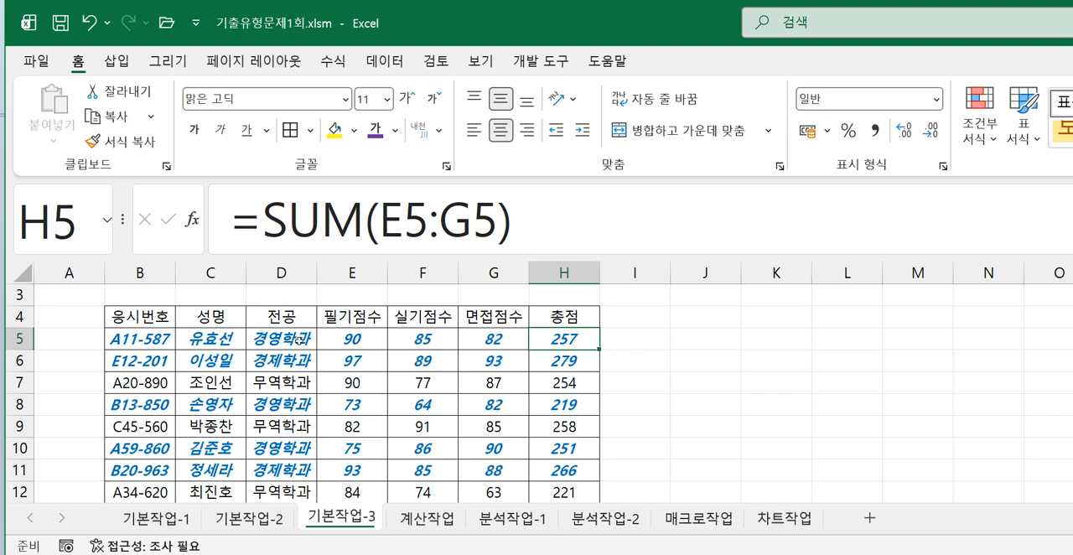
{"action": "left_click", "coordinate": [300, 339]}
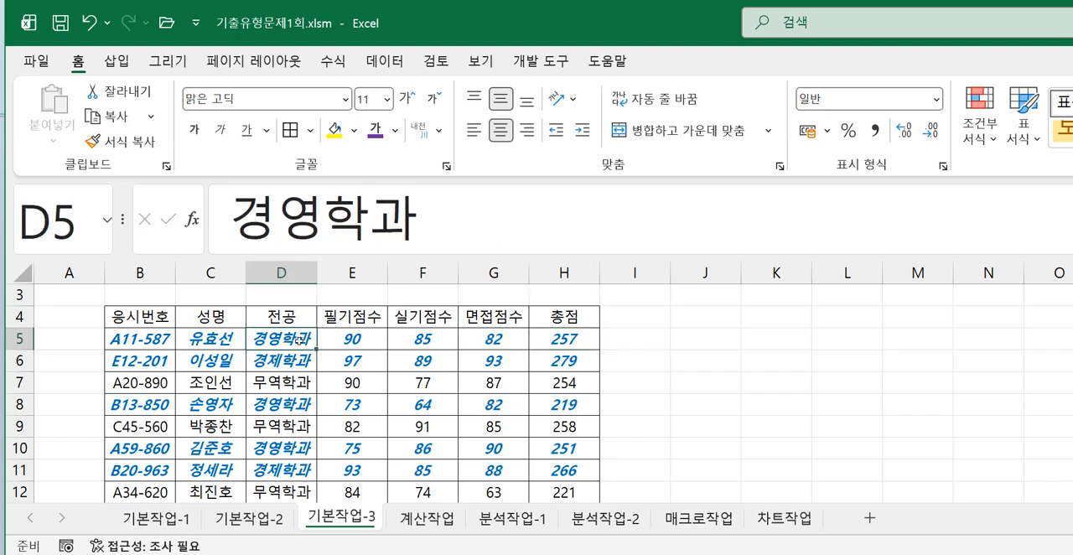
{"action": "left_click", "coordinate": [564, 344]}
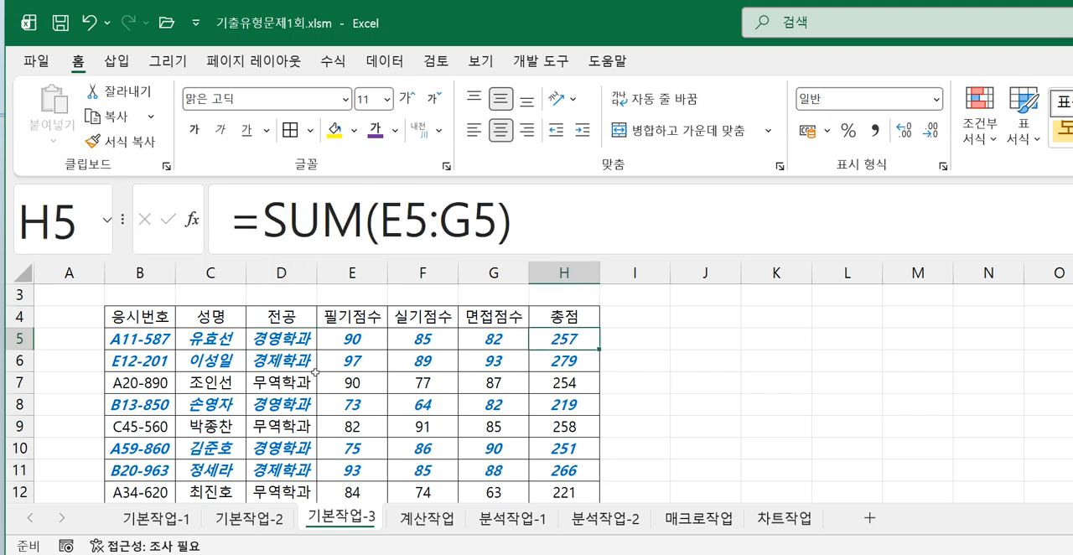
{"action": "left_click", "coordinate": [277, 362]}
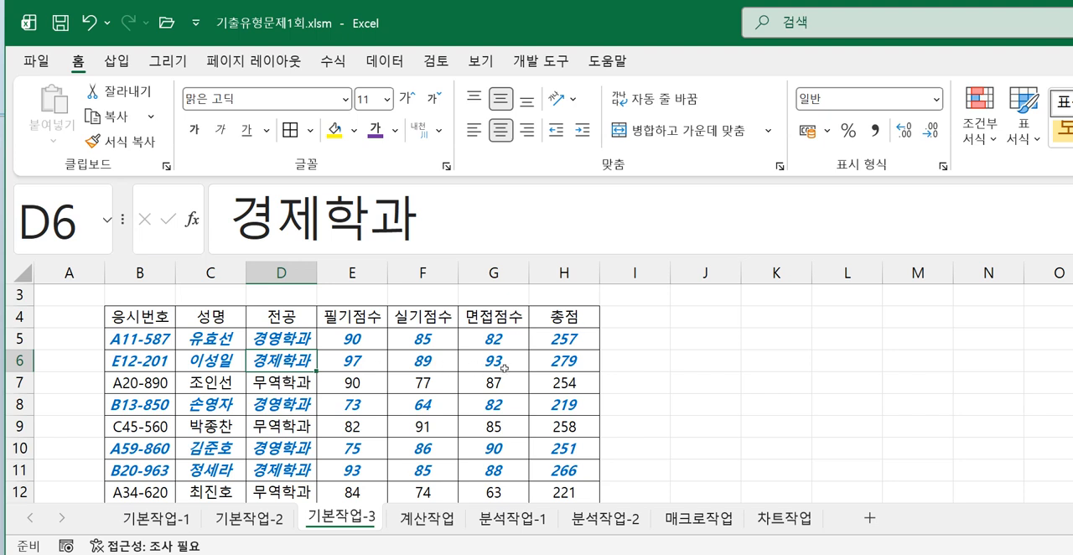
{"action": "left_click", "coordinate": [560, 363]}
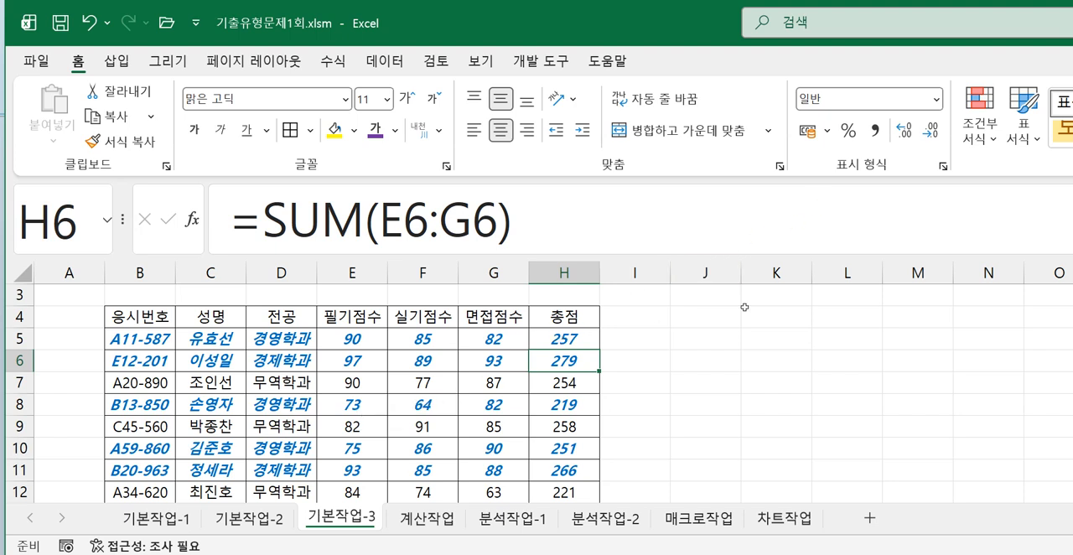
- Open the existing conditional formatting rule for editing and copy its whole OR formula
{"action": "left_click", "coordinate": [983, 138]}
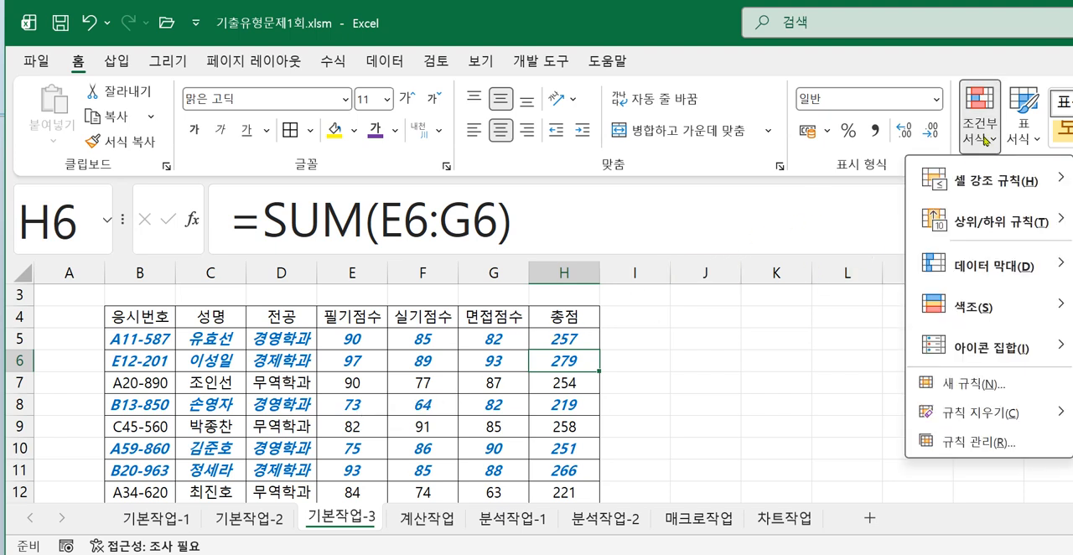
{"action": "left_click", "coordinate": [979, 442]}
{"action": "left_click", "coordinate": [570, 181]}
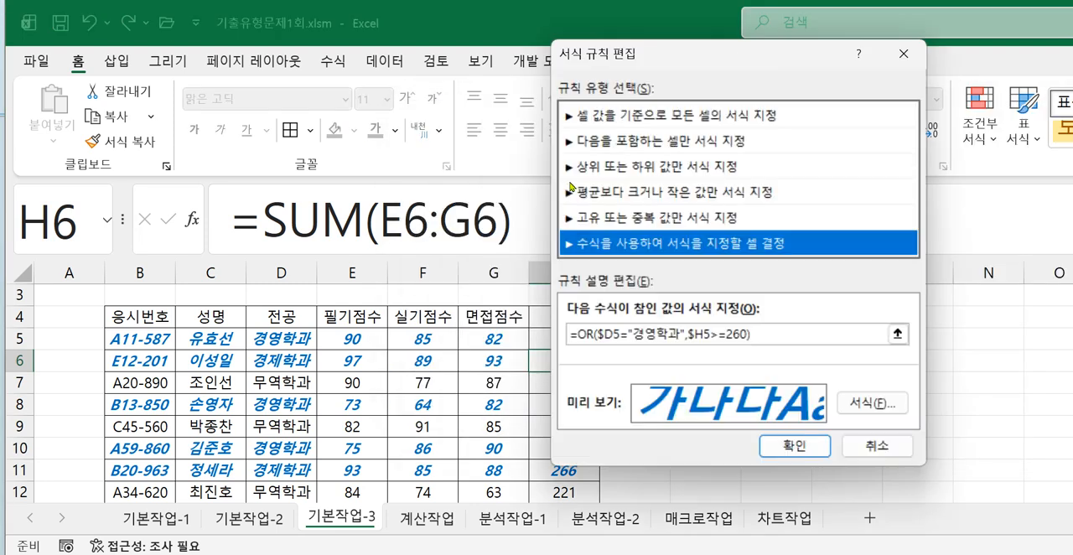
{"action": "left_click_drag", "start_coordinate": [885, 334], "coordinate": [534, 332]}
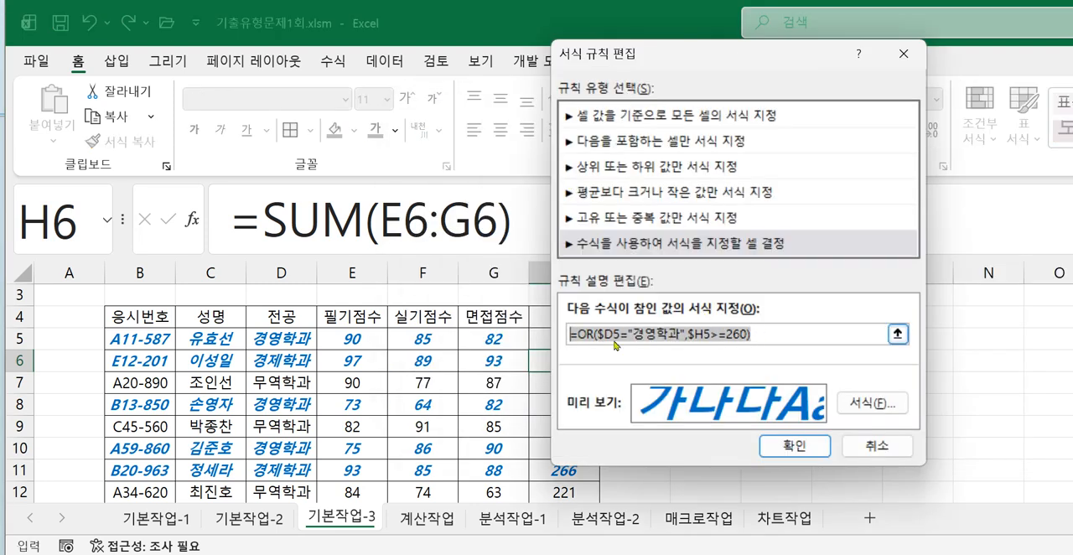
{"action": "right_click", "coordinate": [619, 332]}
{"action": "left_click", "coordinate": [649, 372]}
- Switch to Notepad, paste the formula on a new line above "ctrl + 1 : 셀 서식", and move the window lower to uncover the rule's formula
{"action": "key", "text": "alt+Tab"}
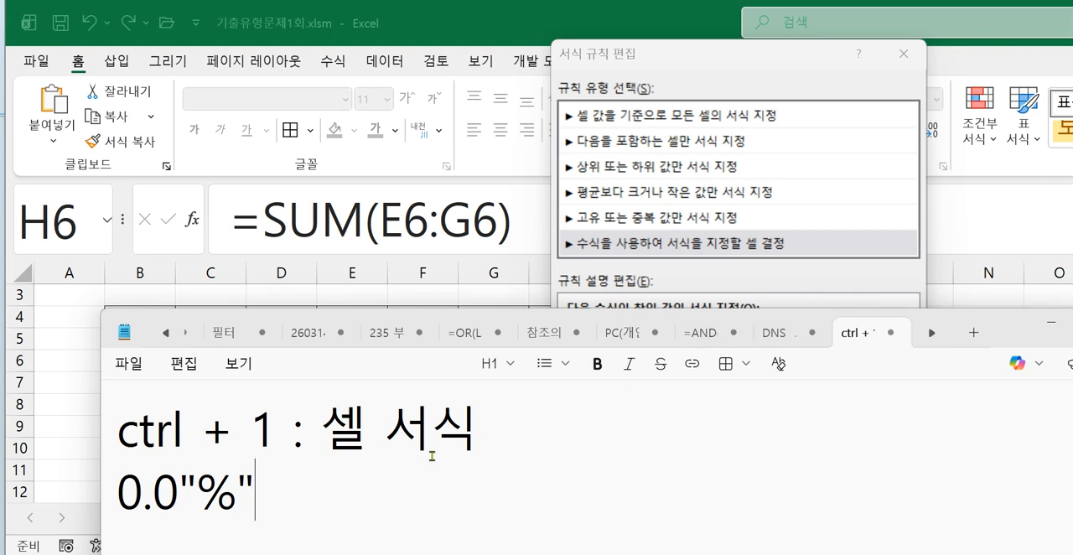
{"action": "left_click", "coordinate": [120, 429]}
{"action": "key", "text": "Return"}
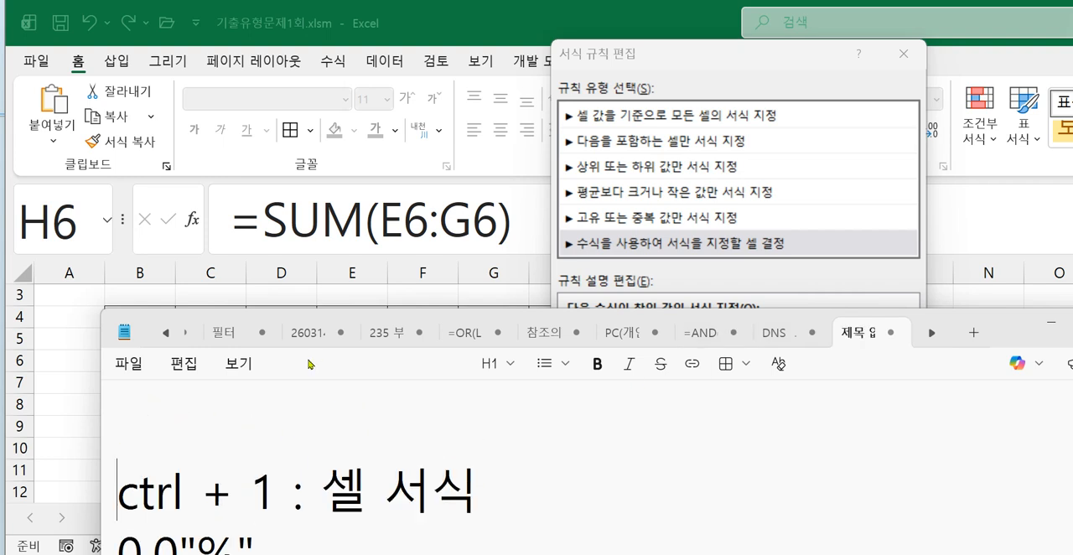
{"action": "key", "text": "ctrl+v"}
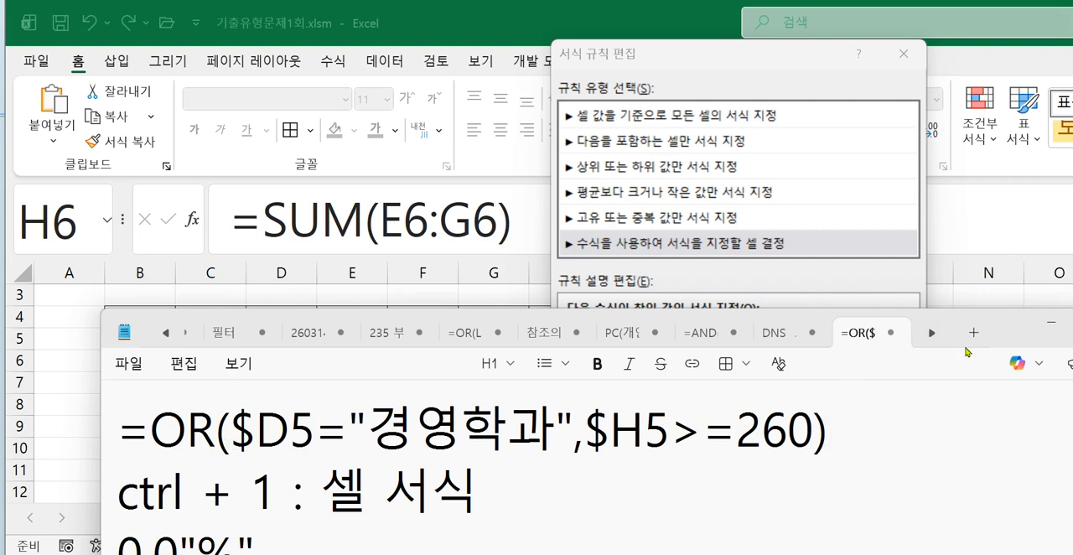
{"action": "left_click_drag", "start_coordinate": [1010, 330], "coordinate": [1015, 390]}
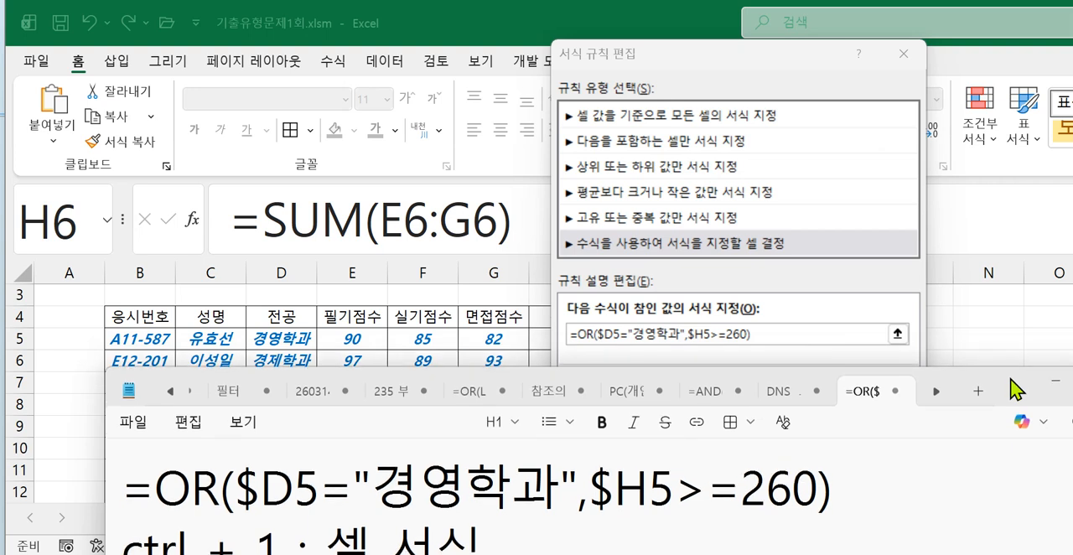